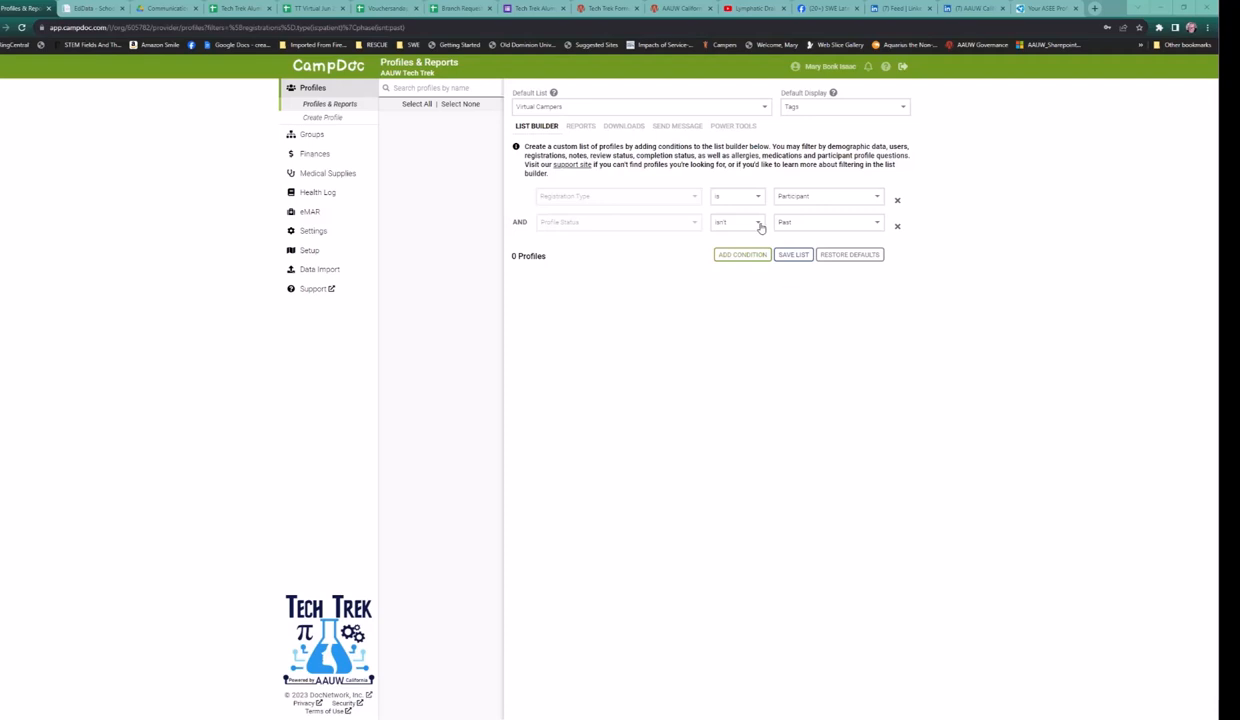
- Set the Profile Status condition to "is" Past and try to reload the Virtual Campers list
click(760, 228)
click(736, 244)
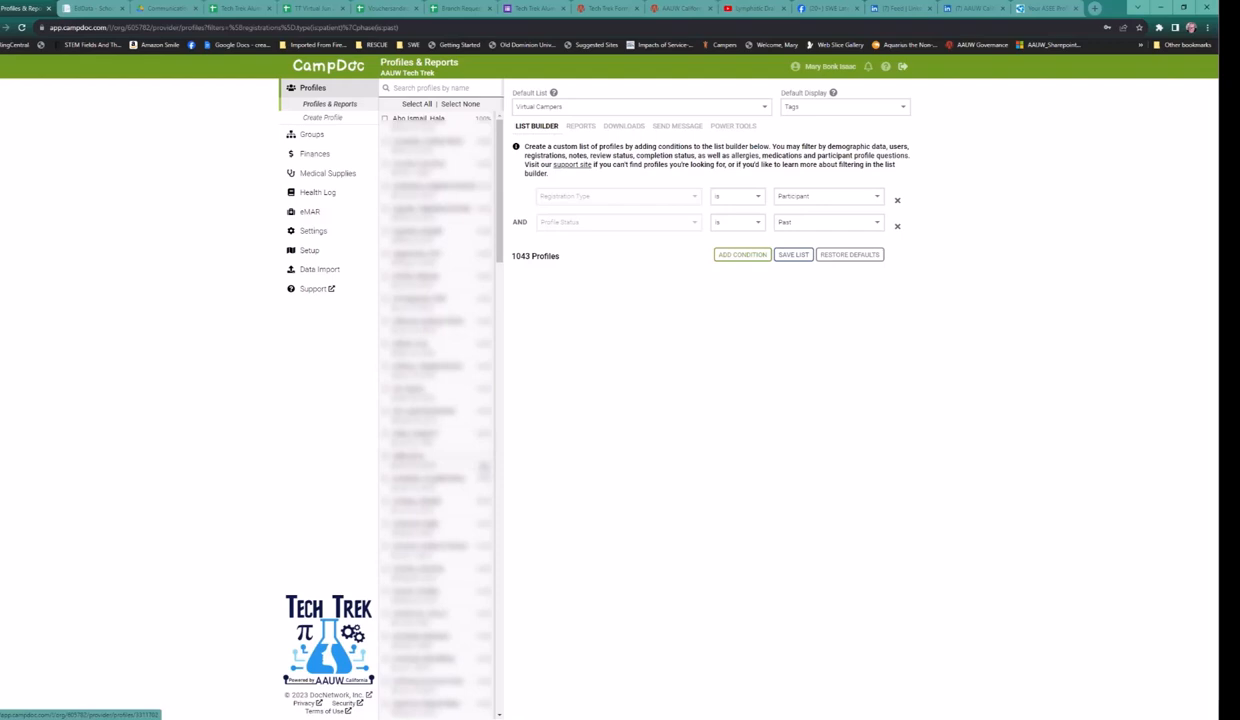
click(765, 108)
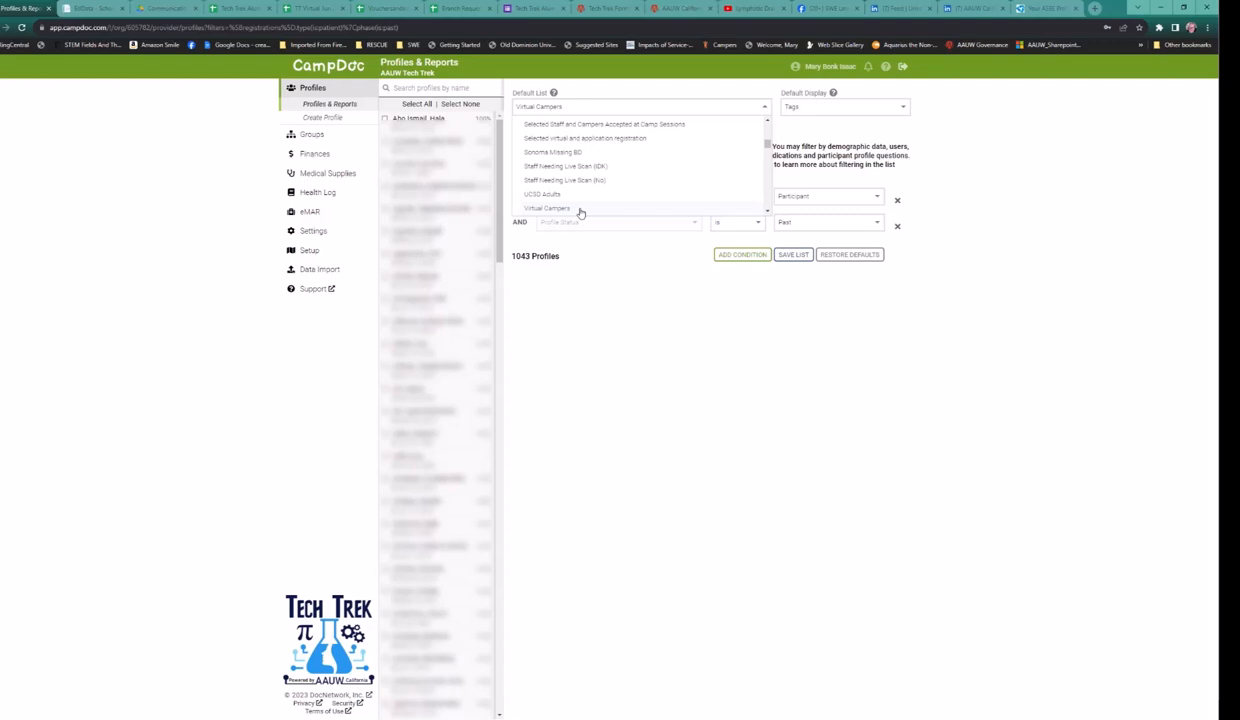
click(580, 209)
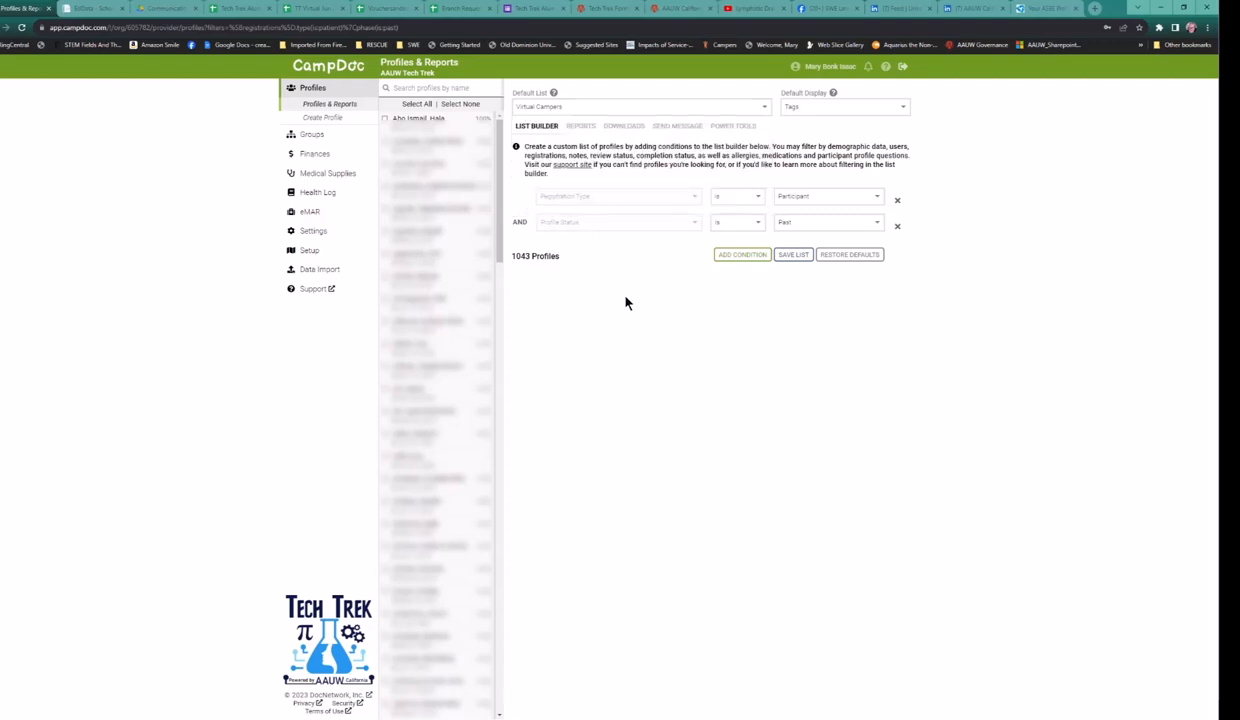
click(752, 107)
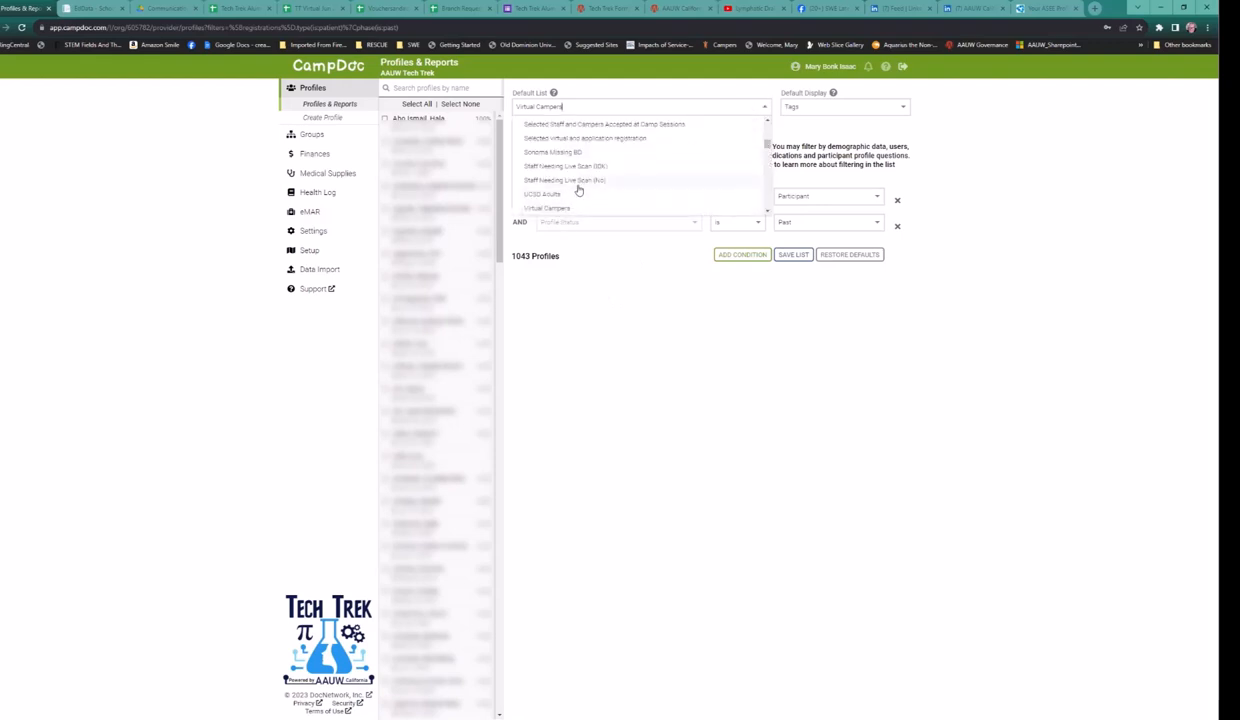
click(615, 310)
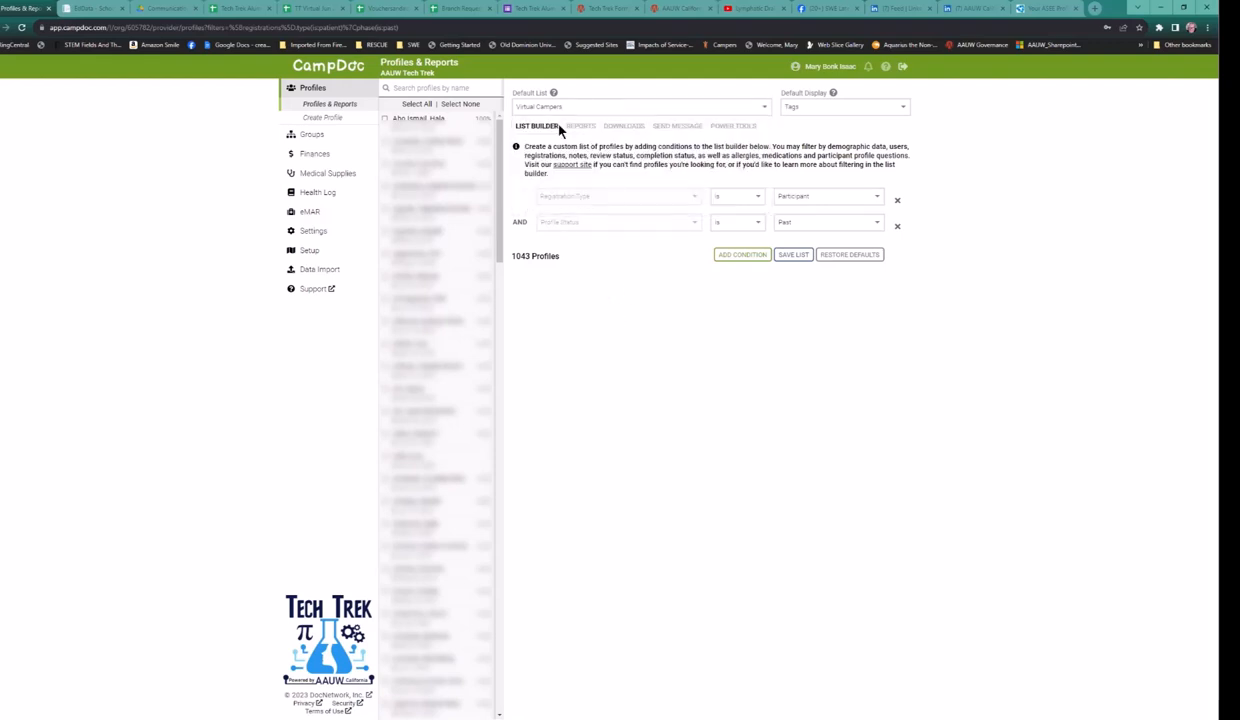
- Reload the Virtual Campers list by first switching to the Selected Staff and Campers Accepted at Camp Sessions list
click(765, 107)
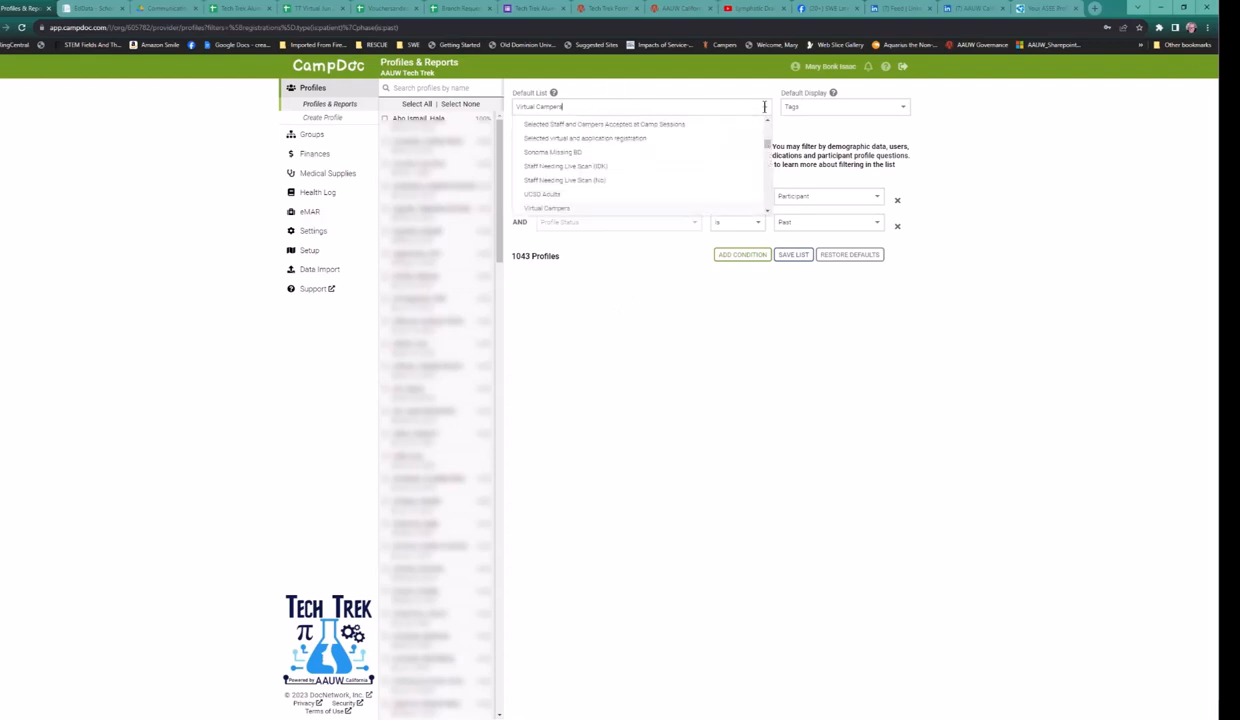
click(674, 126)
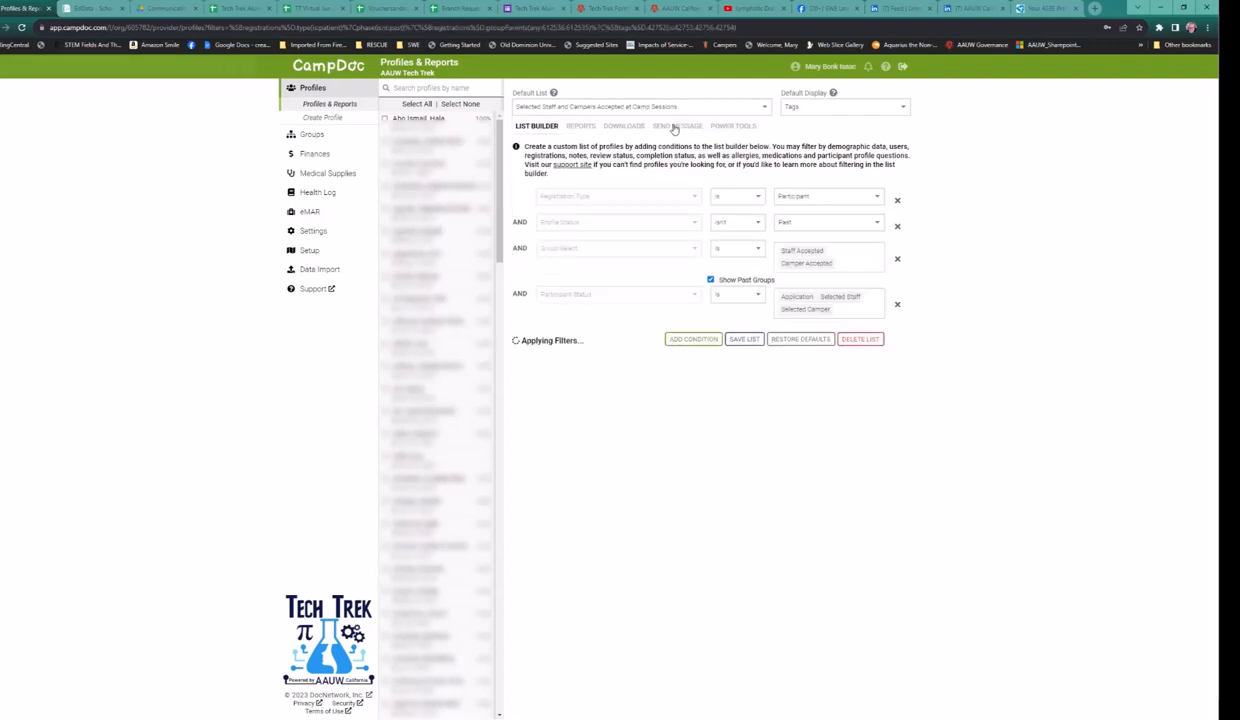
click(732, 106)
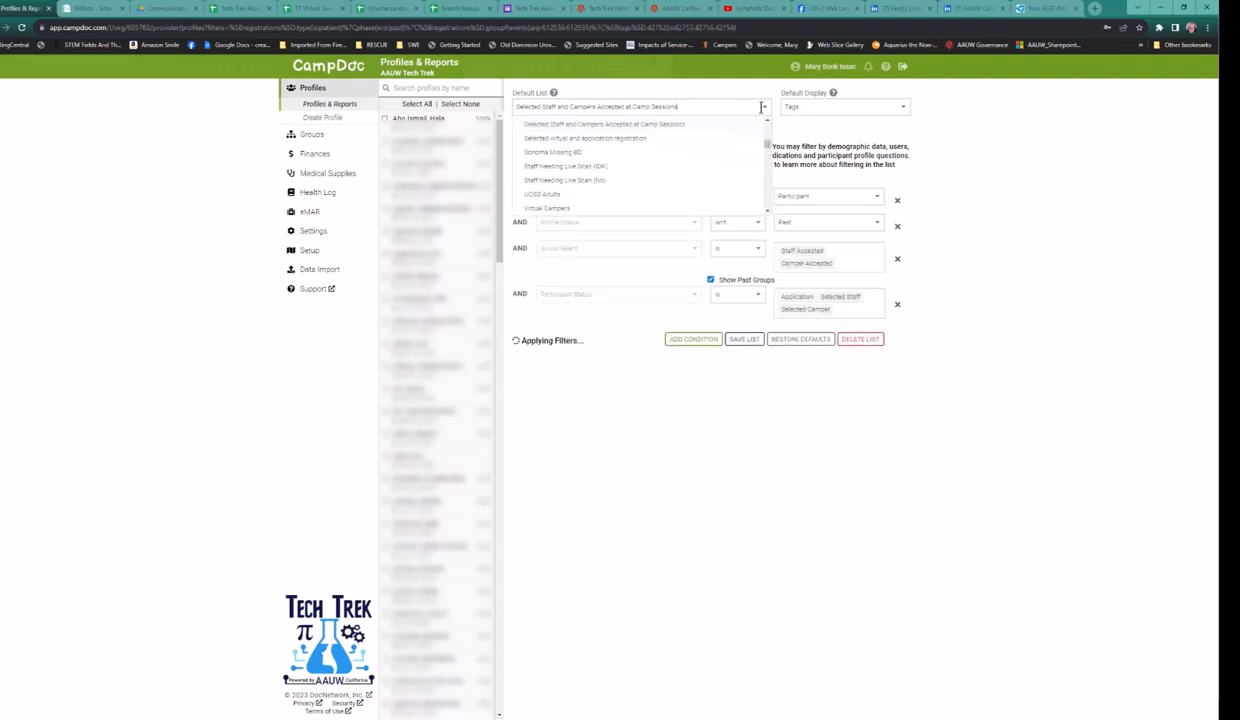
click(580, 206)
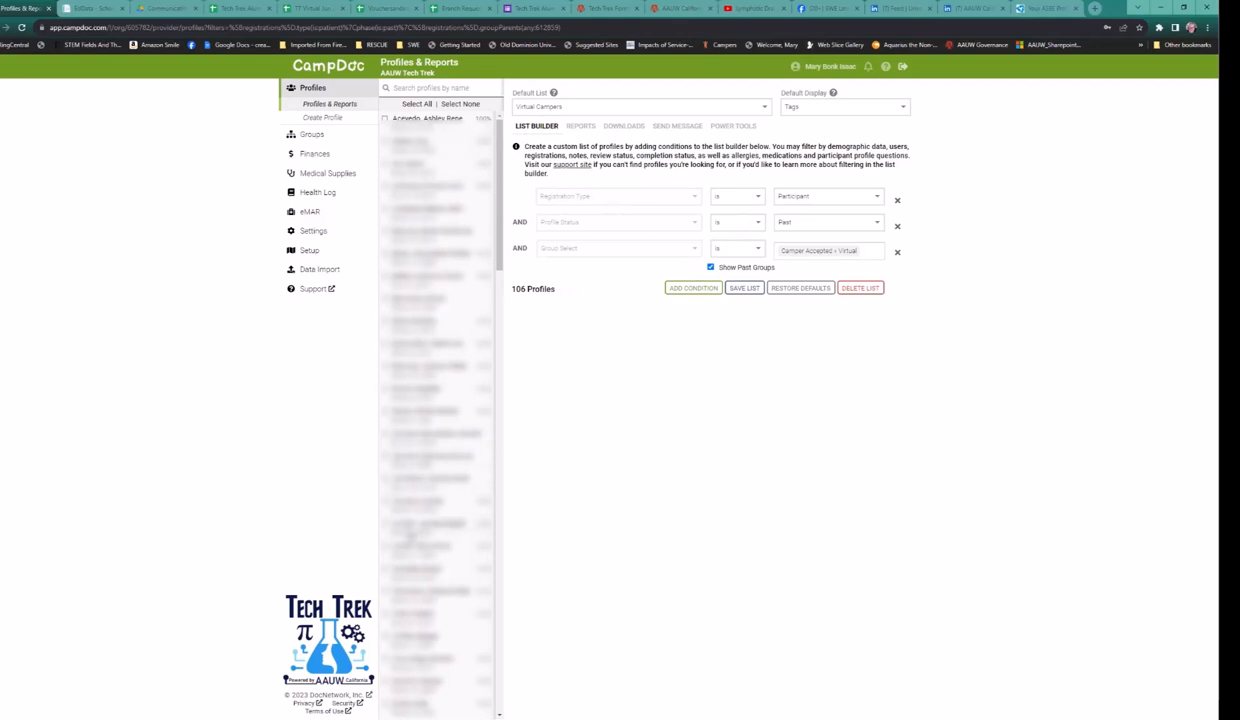
- Select only the intended camper's profile among the virtual campers and start a message to that camper
scroll(412, 478, down, 10)
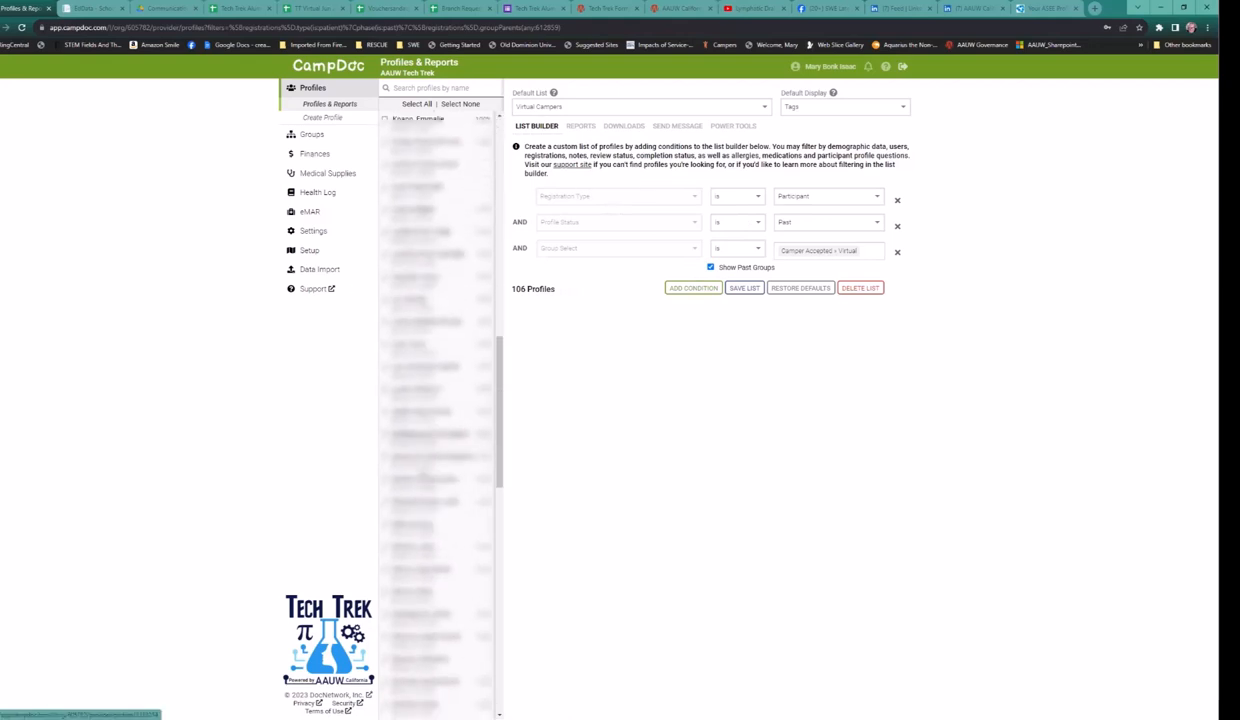
scroll(433, 400, down, 5)
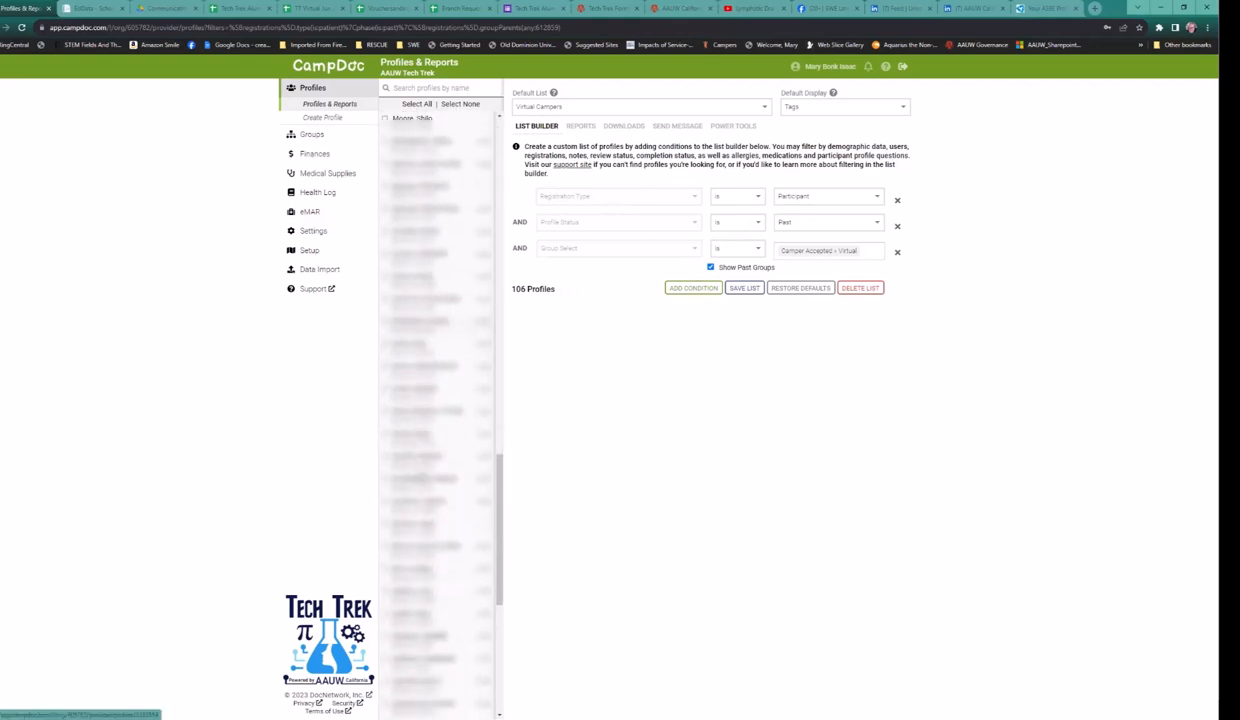
scroll(433, 400, down, 5)
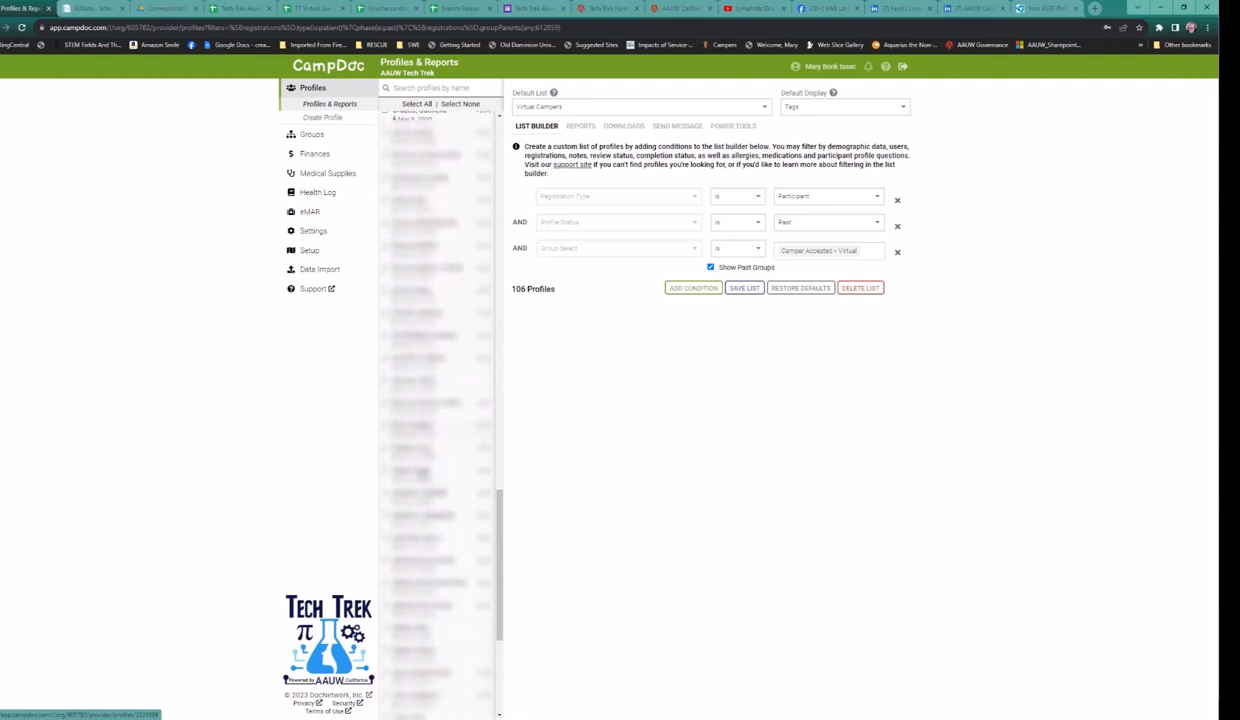
scroll(440, 400, down, 3)
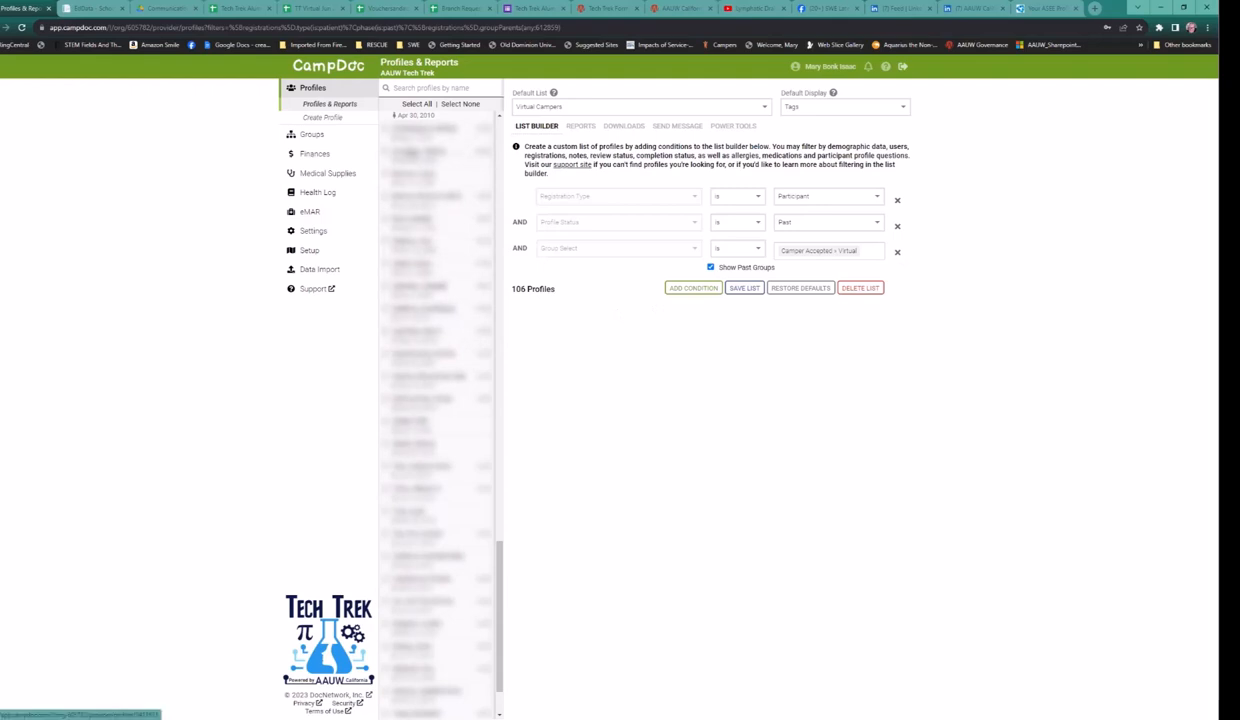
click(386, 197)
click(687, 133)
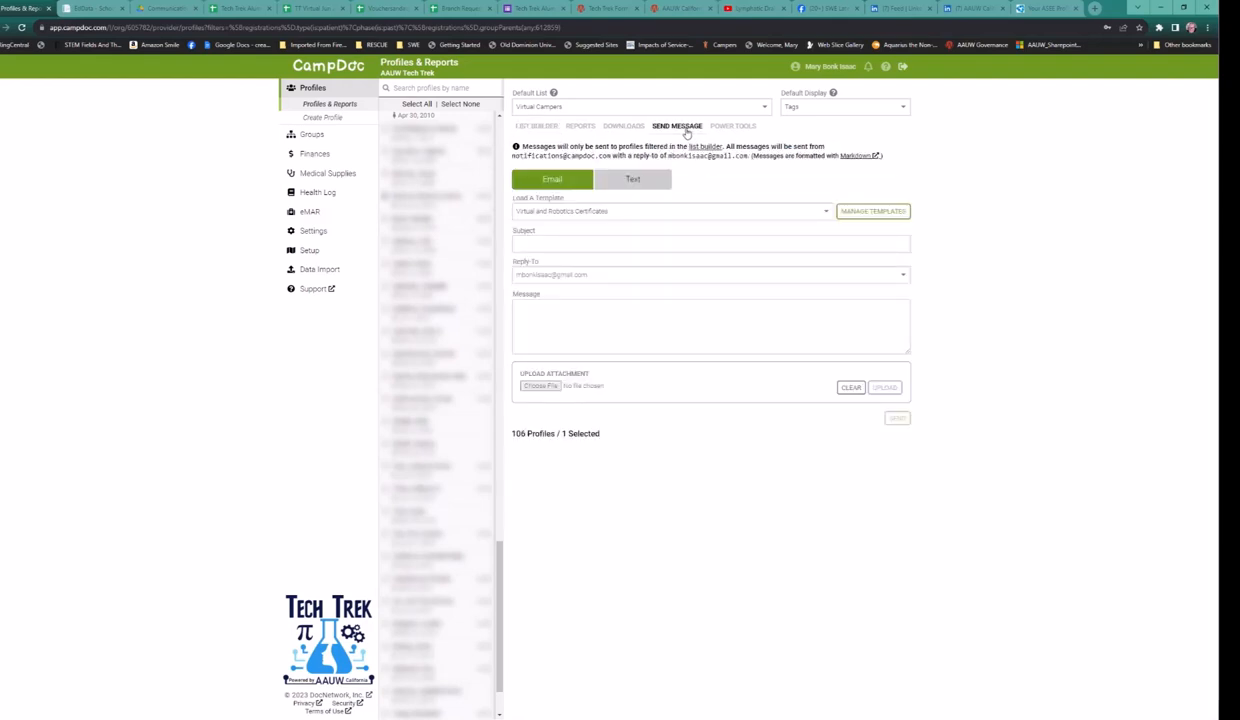
- Load the Virtual and Robotics Certificates email template by first switching to the Updated CDC Guidelines template
click(826, 214)
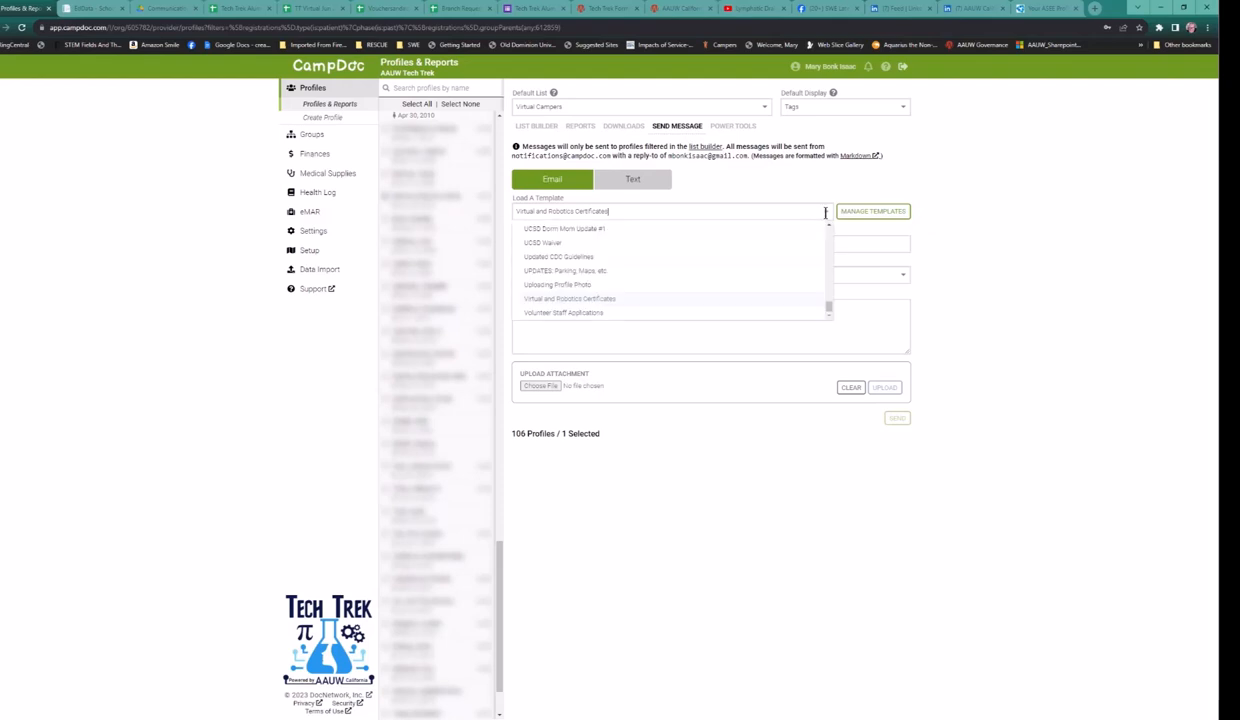
scroll(830, 252, down, 5)
scroll(830, 245, up, 10)
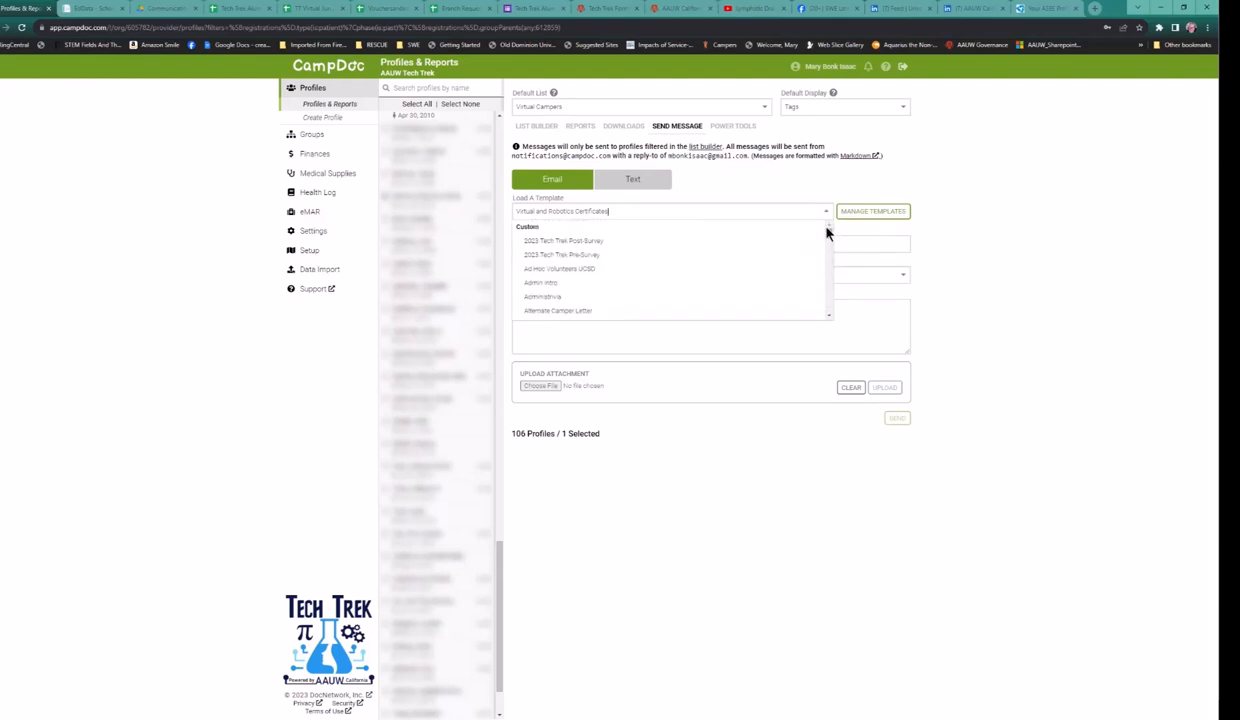
click(649, 227)
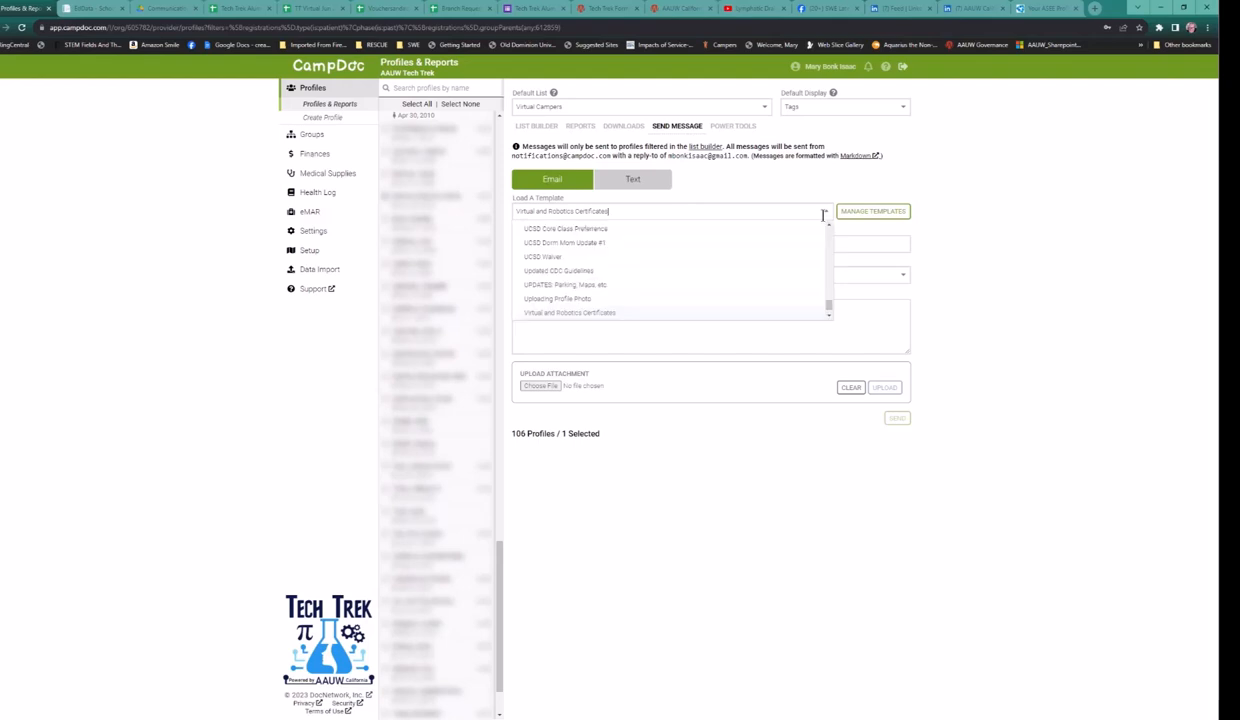
click(792, 213)
click(587, 268)
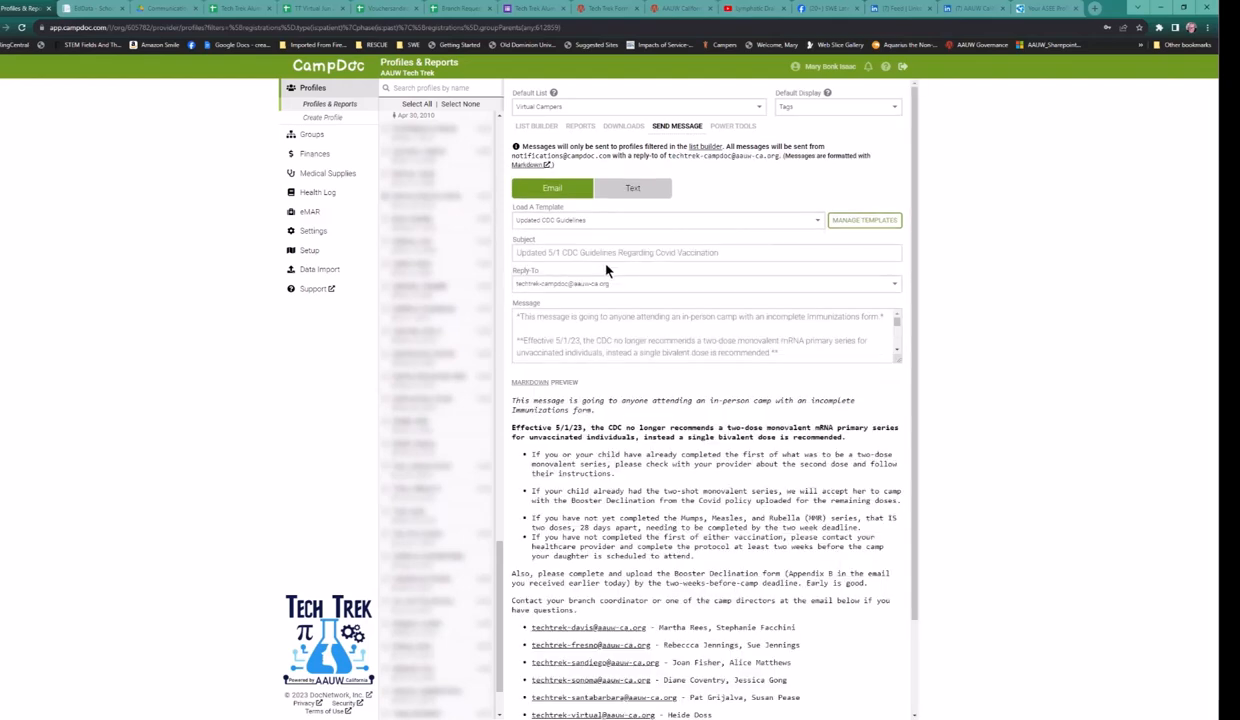
click(814, 226)
scroll(562, 346, down, 2)
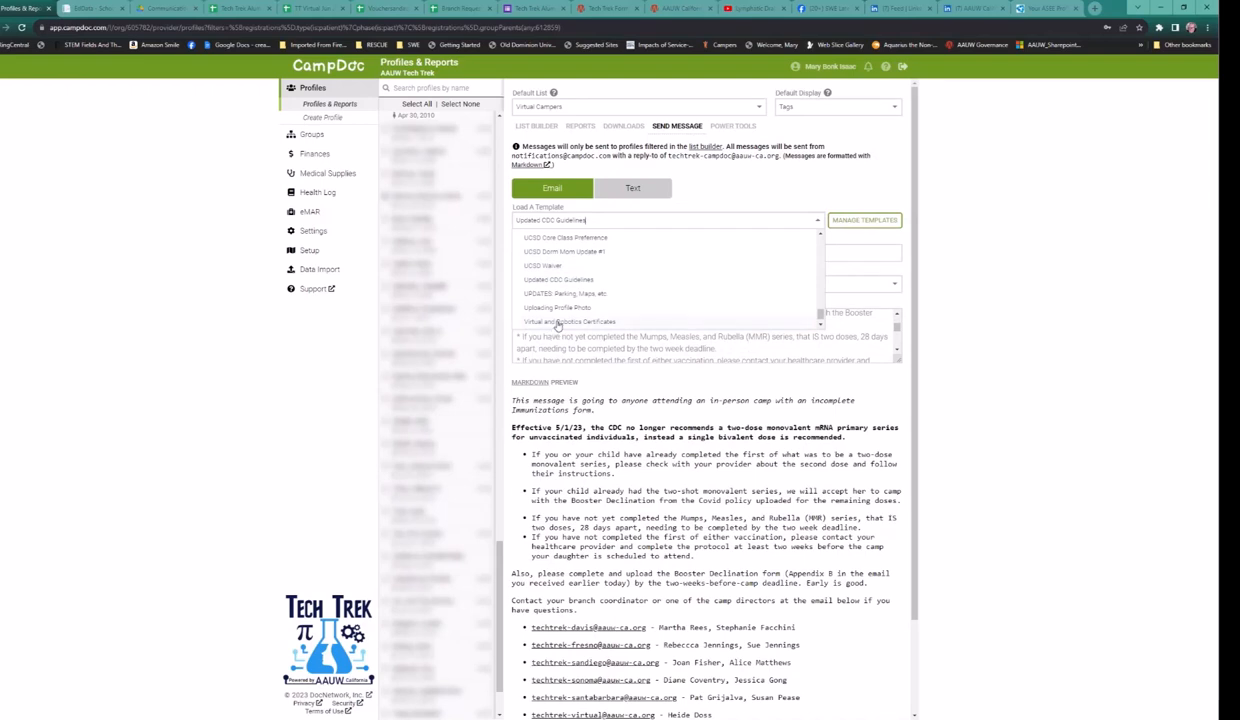
click(552, 321)
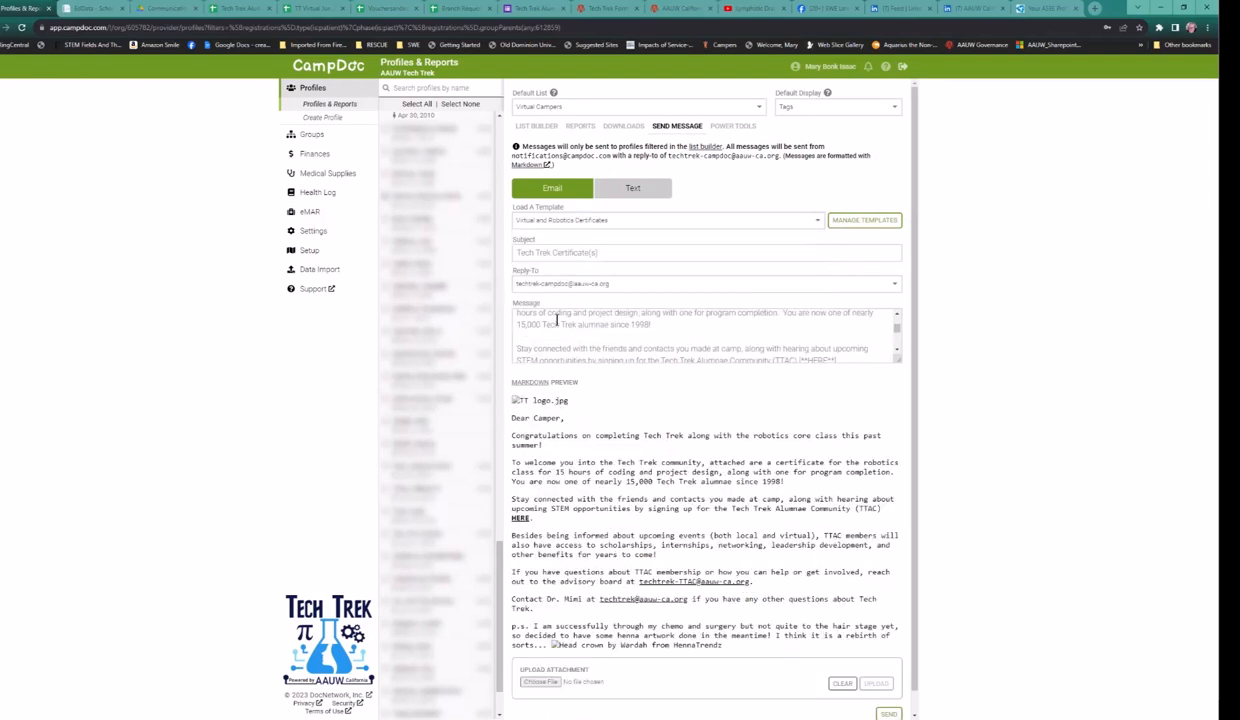
click(818, 222)
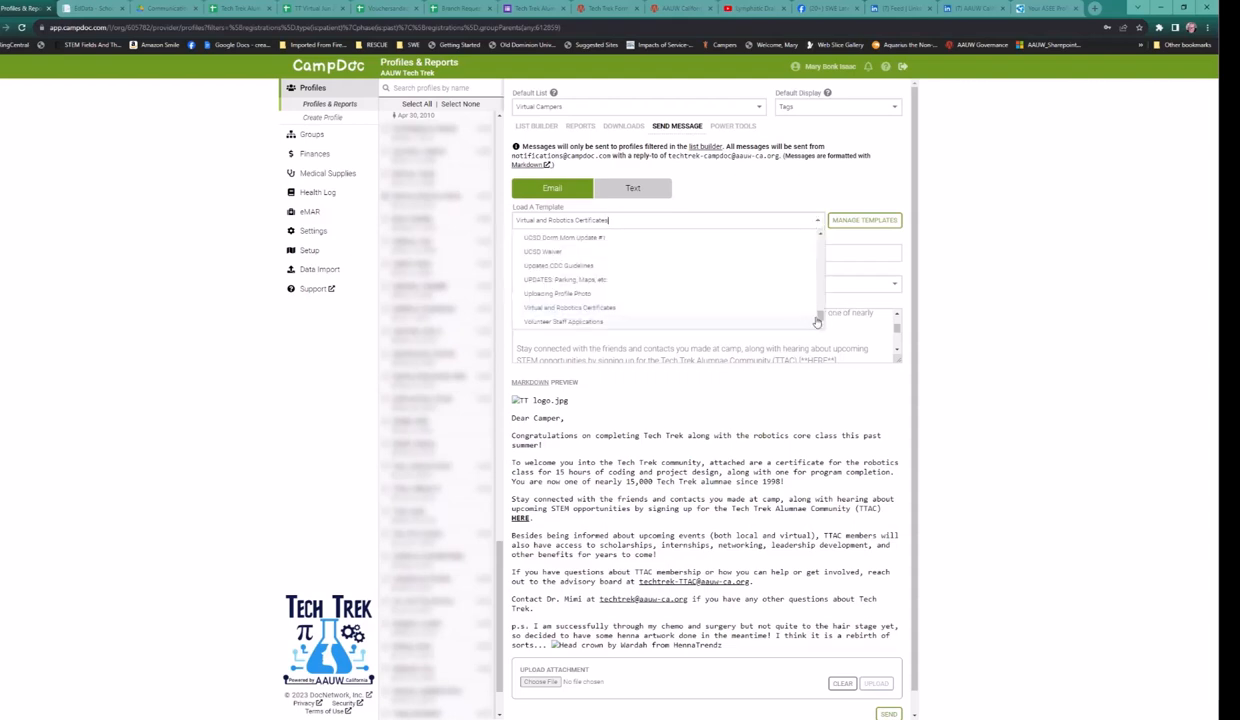
mouse_move(820, 319)
mouse_down()
mouse_move(819, 235)
mouse_move(824, 330)
mouse_up()
click(853, 246)
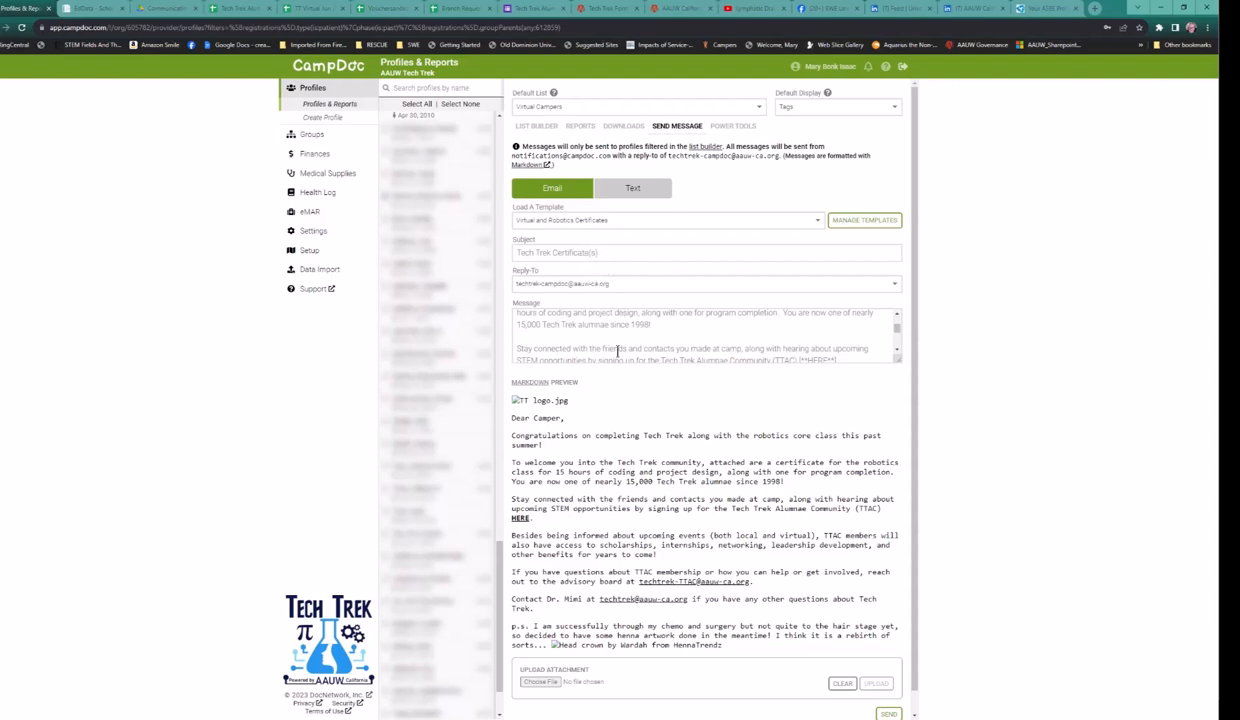
- Replace the word "Camper" in the message greeting with the camper's first name and check it in the preview
scroll(625, 334, up, 5)
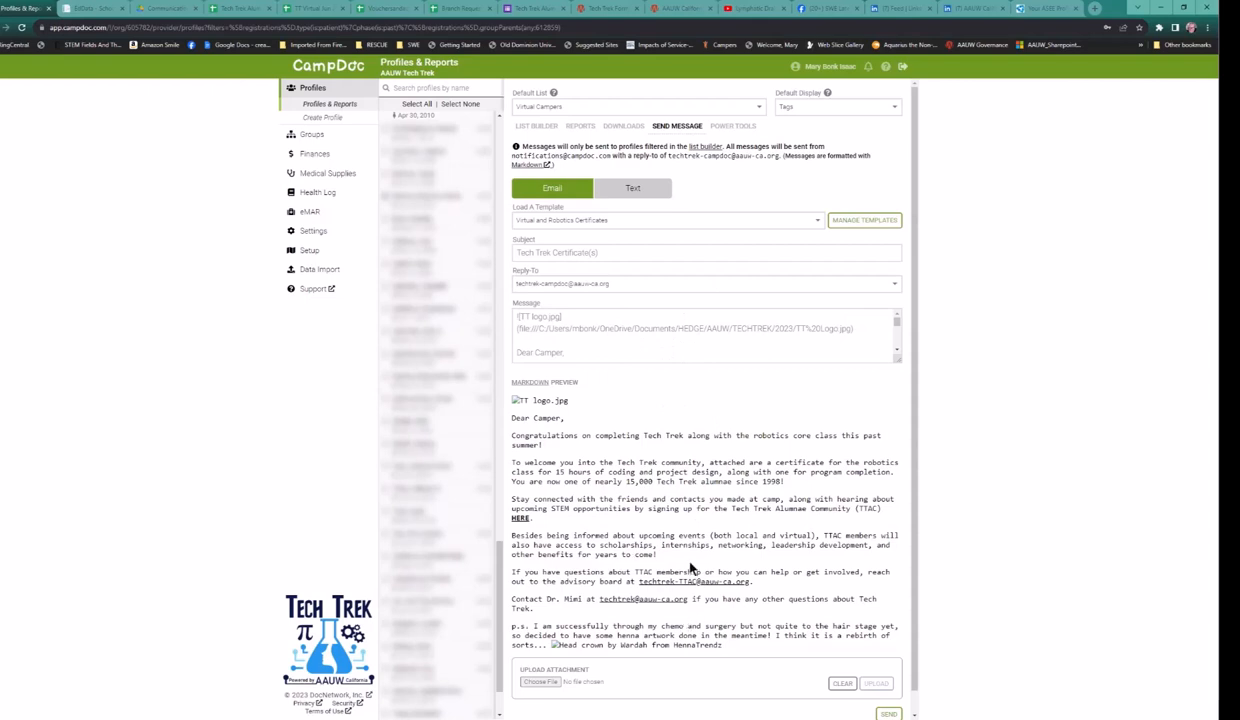
scroll(690, 568, down, 1)
scroll(695, 572, up, 1)
mouse_move(536, 352)
mouse_down()
mouse_move(562, 356)
mouse_move(540, 313)
mouse_move(545, 341)
mouse_up()
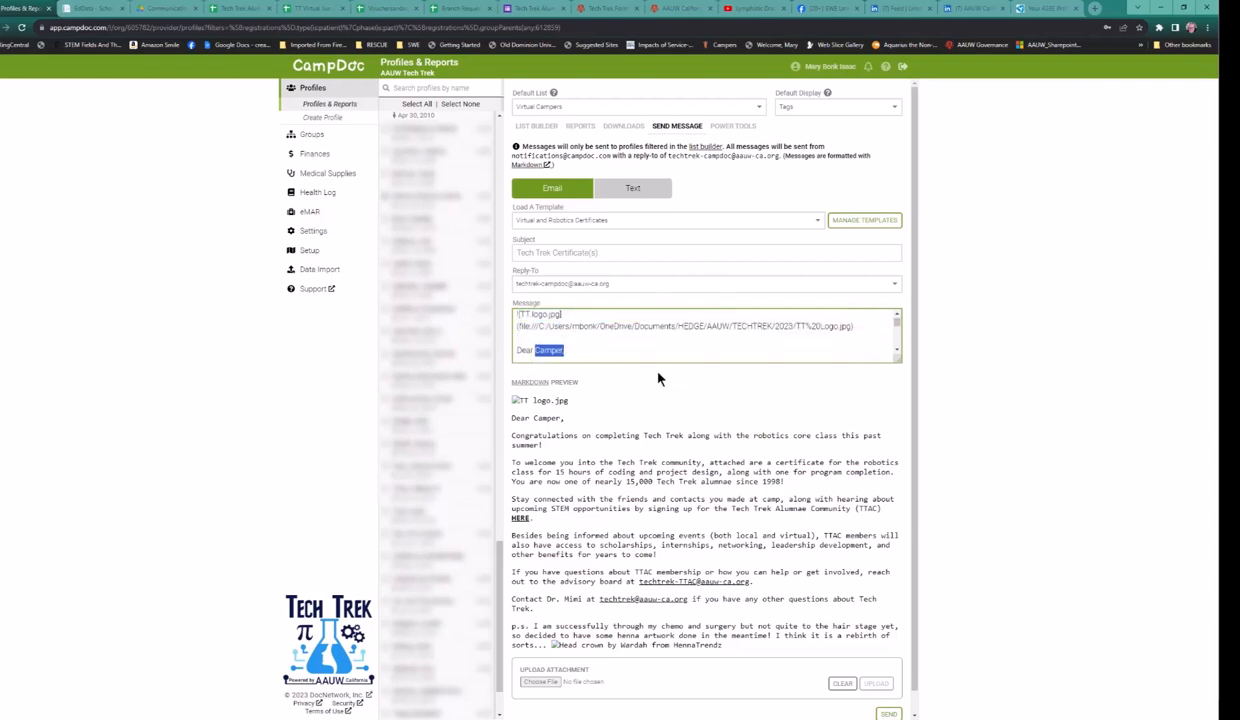
click(562, 351)
key(BackSpace)
key(BackSpace)
text(Nina,)
drag(532, 417, 556, 417)
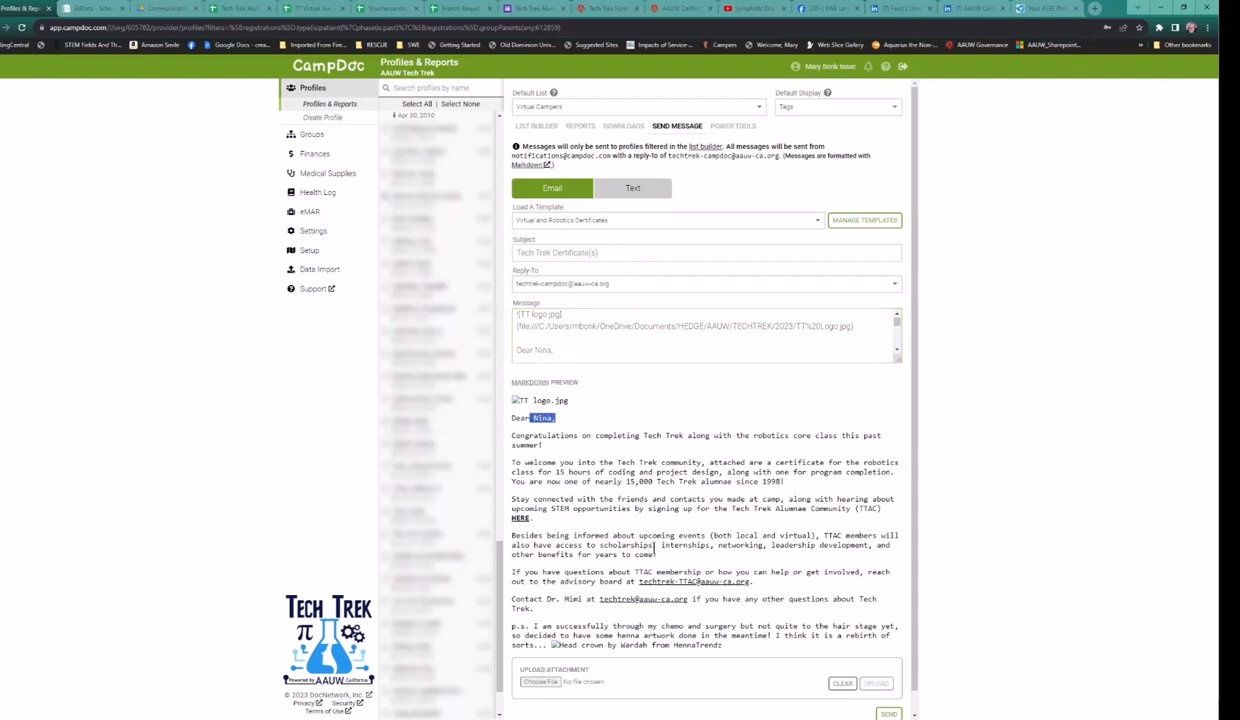
click(677, 556)
- Upload the camper's certificate PDF ending in _TBL from the Certificates folder as an attachment to the email
scroll(597, 321, up, 1)
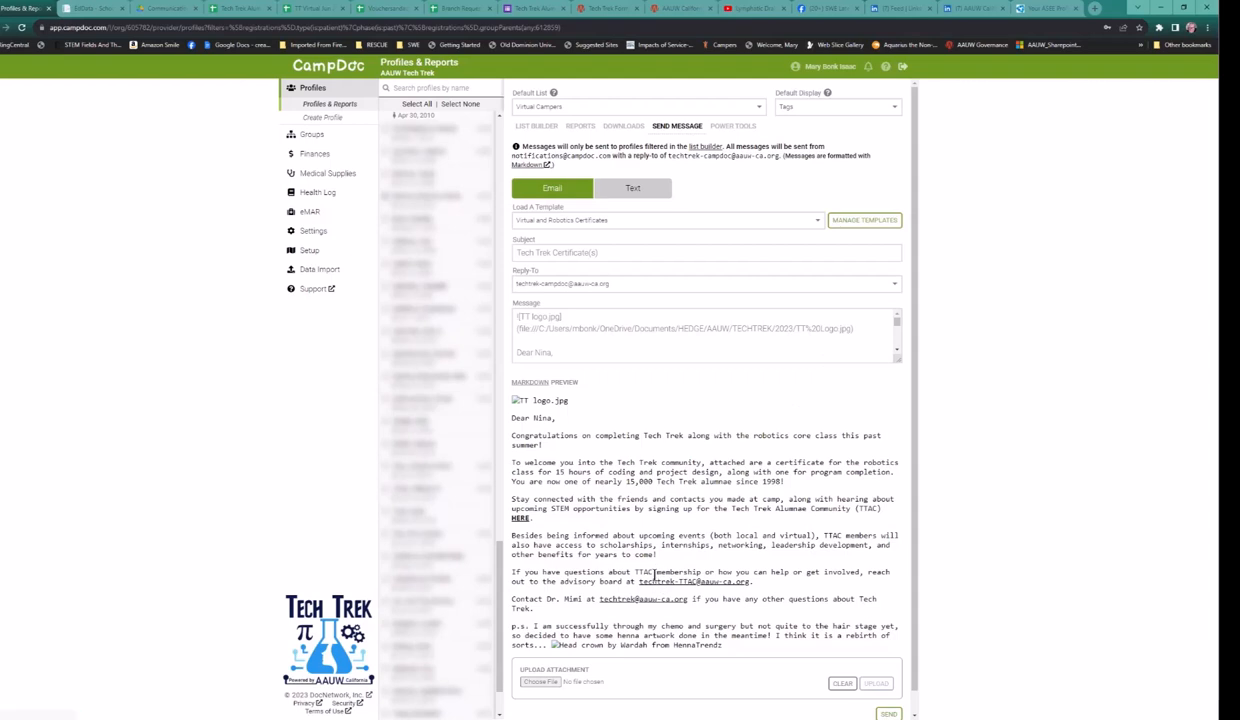
scroll(627, 497, down, 1)
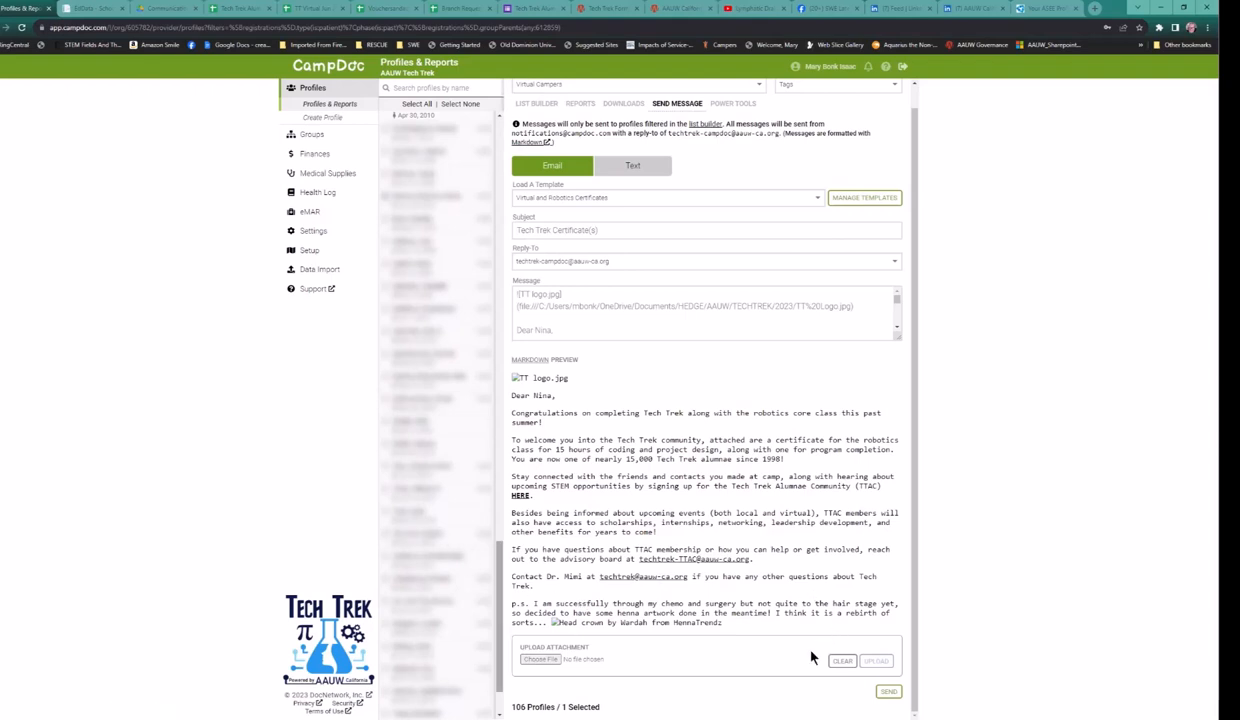
click(541, 661)
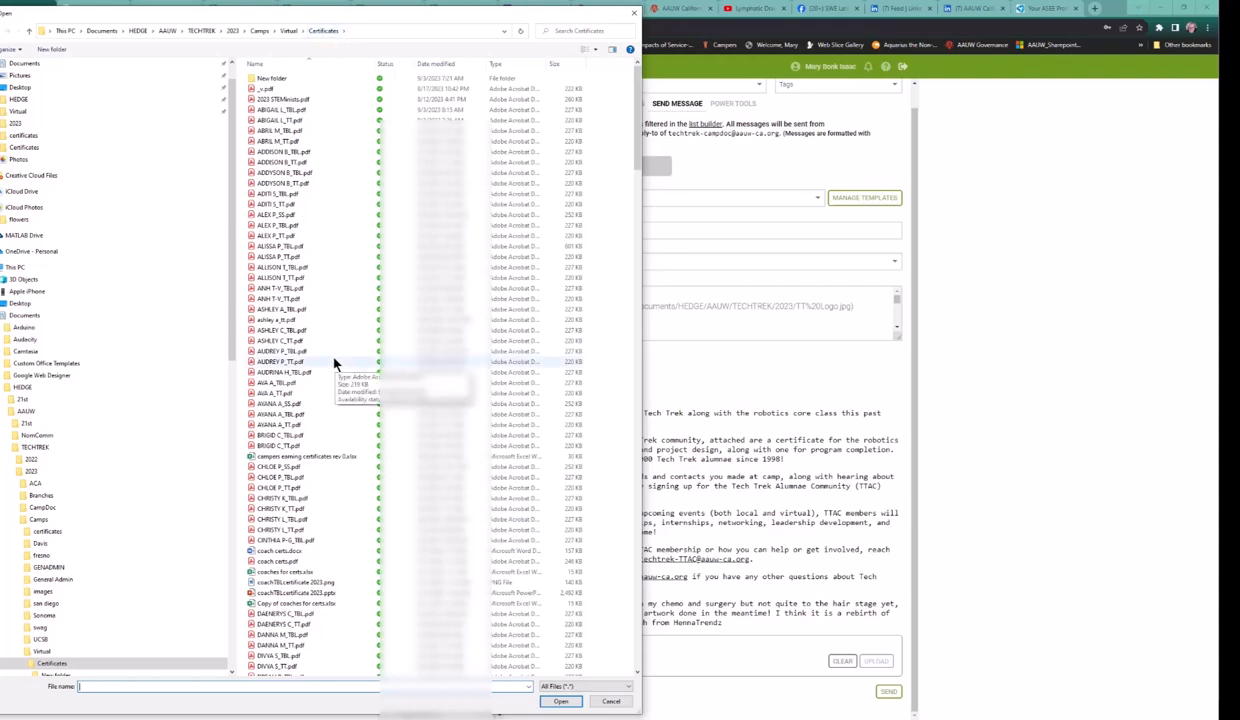
scroll(333, 365, down, 20)
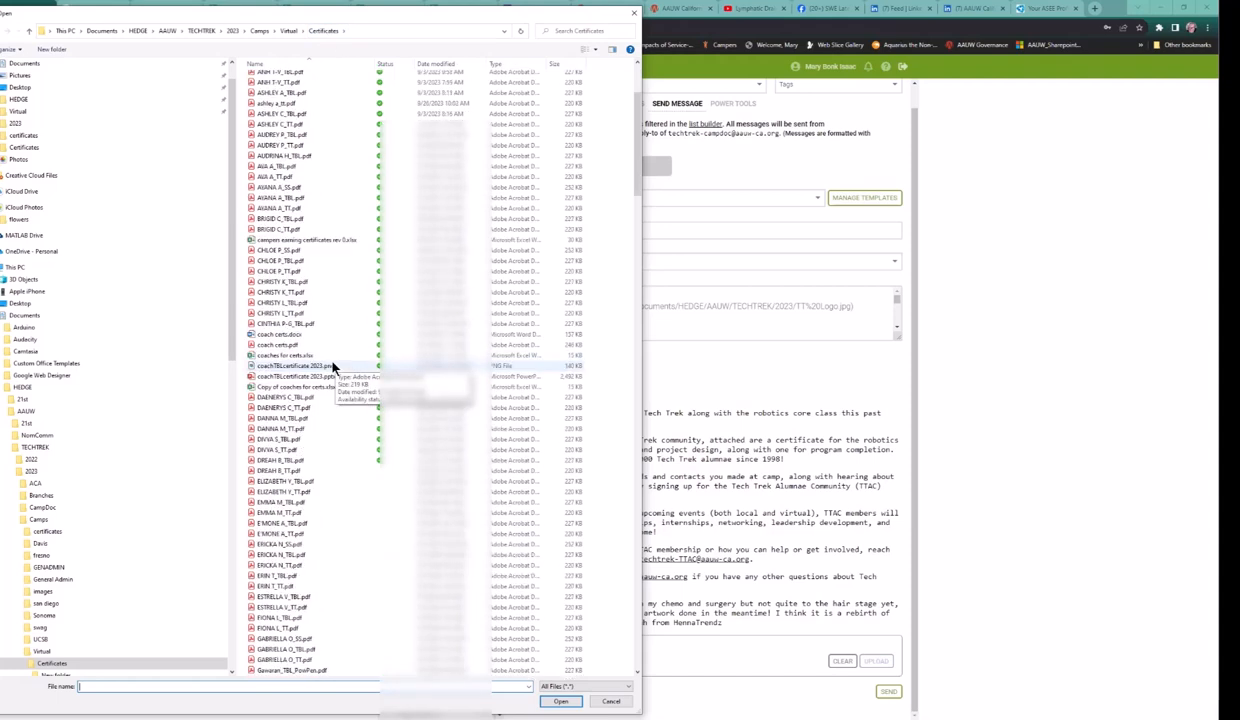
scroll(331, 370, down, 6)
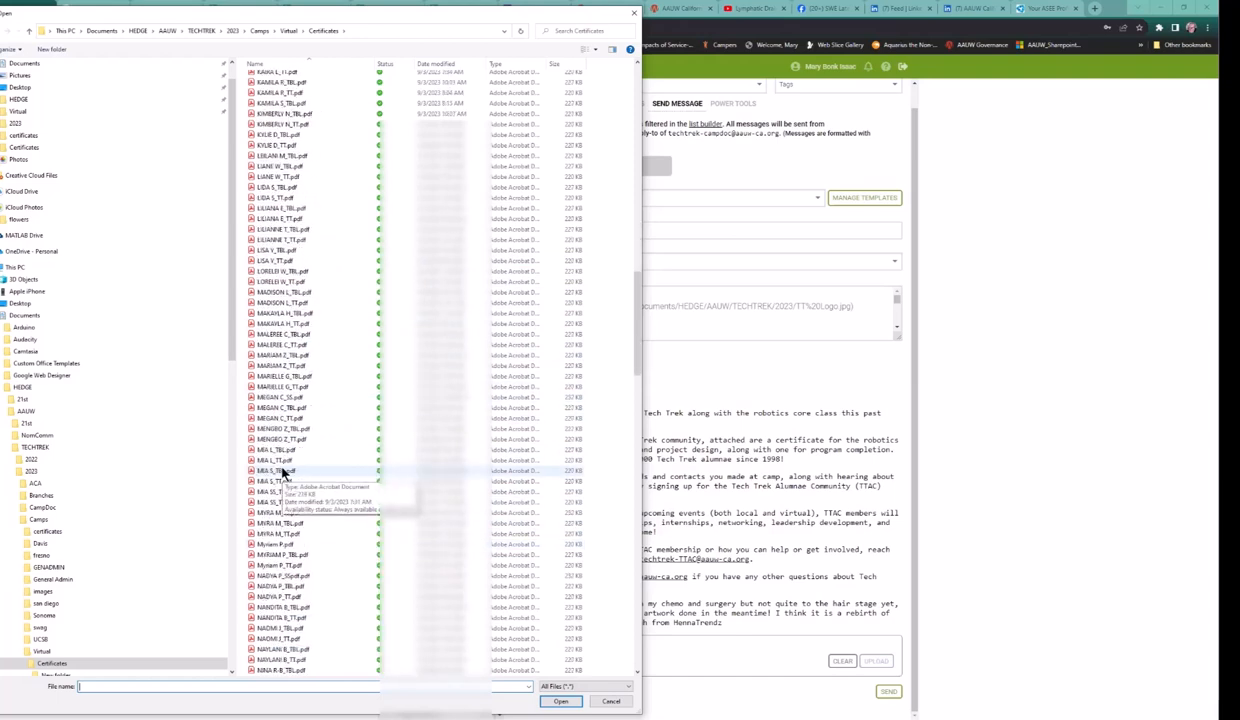
scroll(283, 471, down, 11)
scroll(285, 590, down, 2)
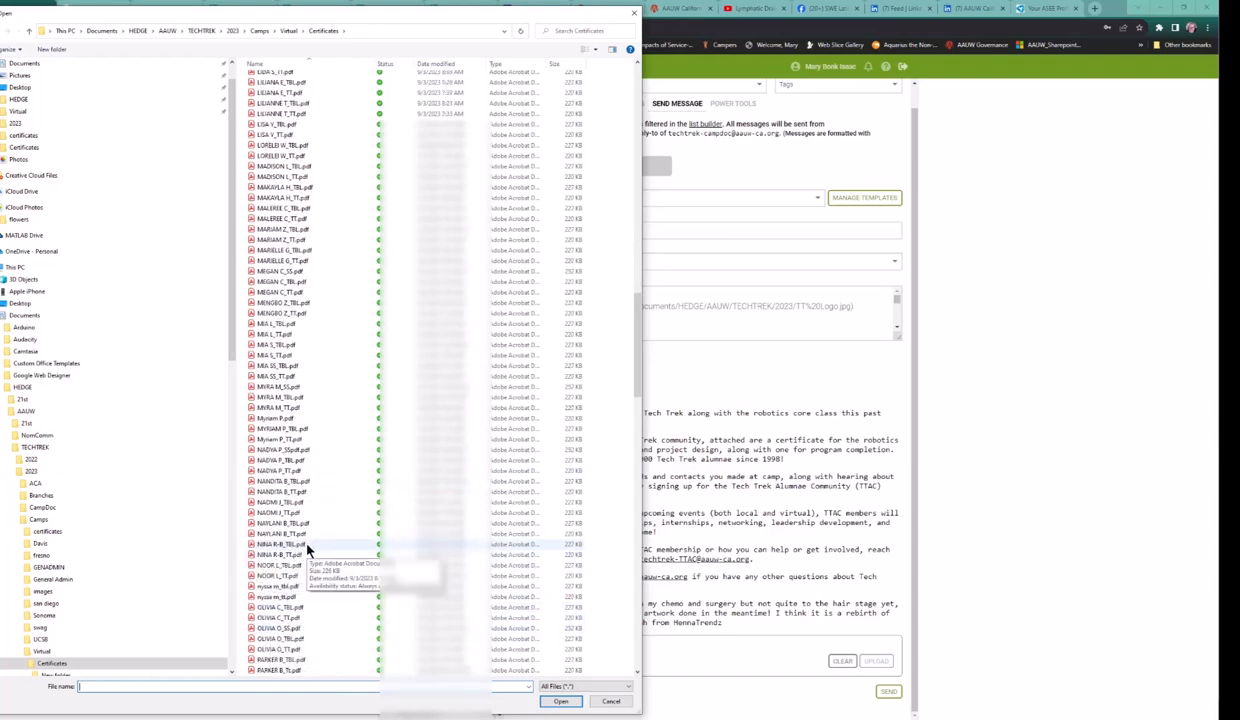
click(307, 549)
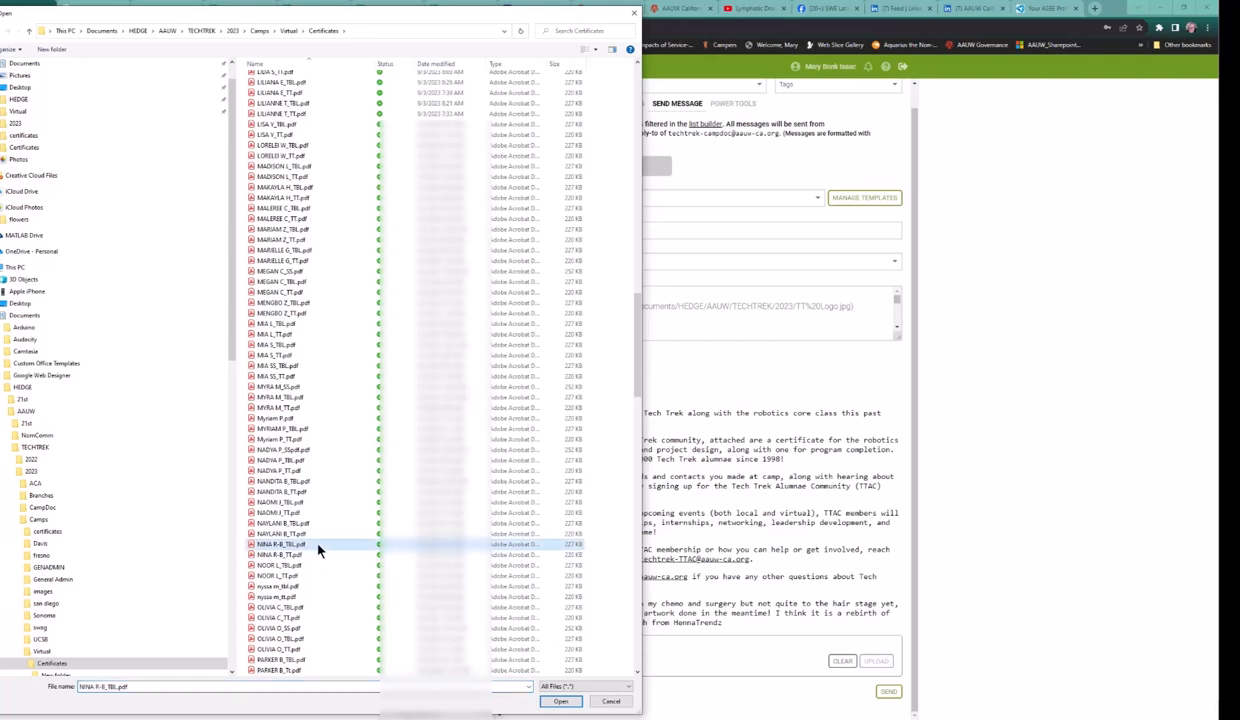
click(563, 702)
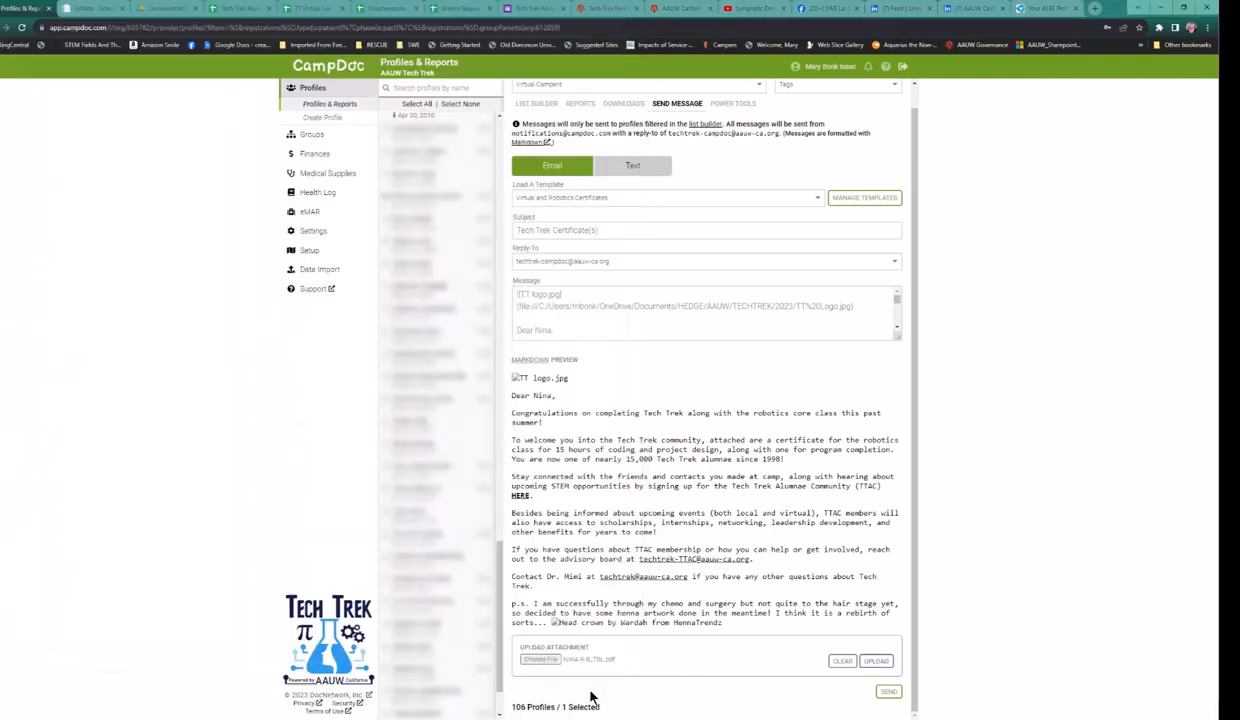
click(877, 661)
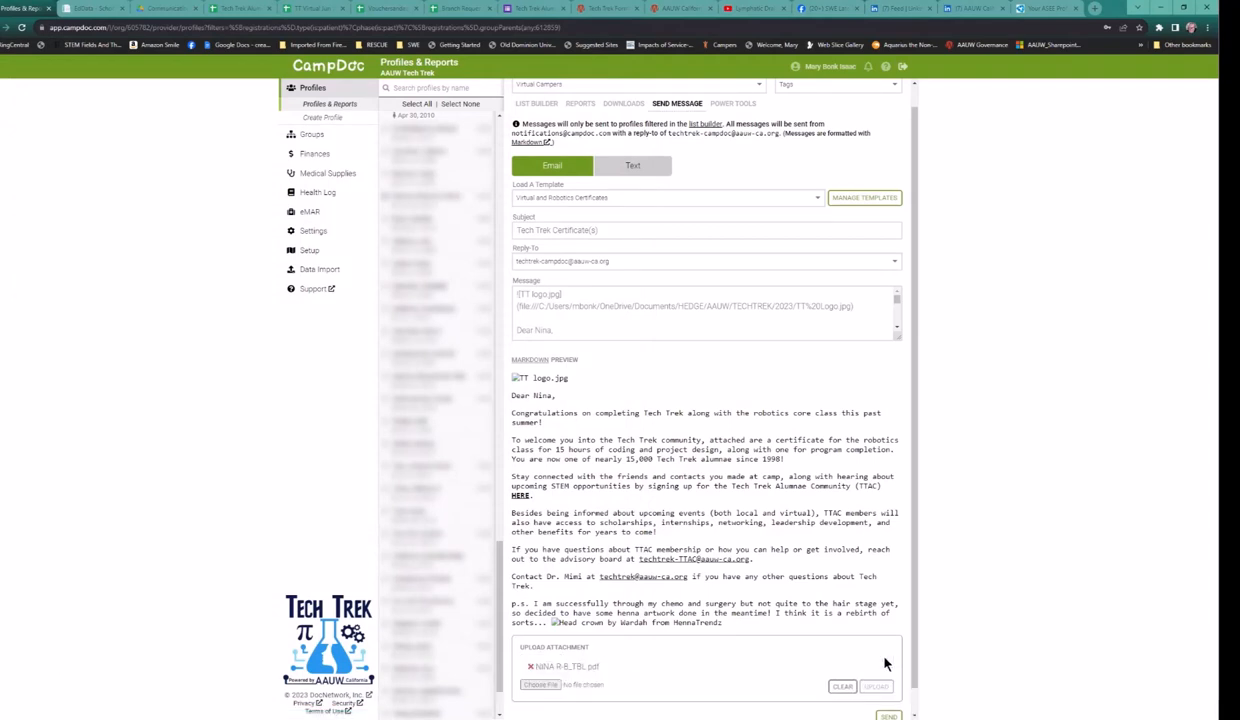
- Upload the camper's second certificate PDF, ending in _TT, from the Certificates folder as another attachment to the email
click(536, 685)
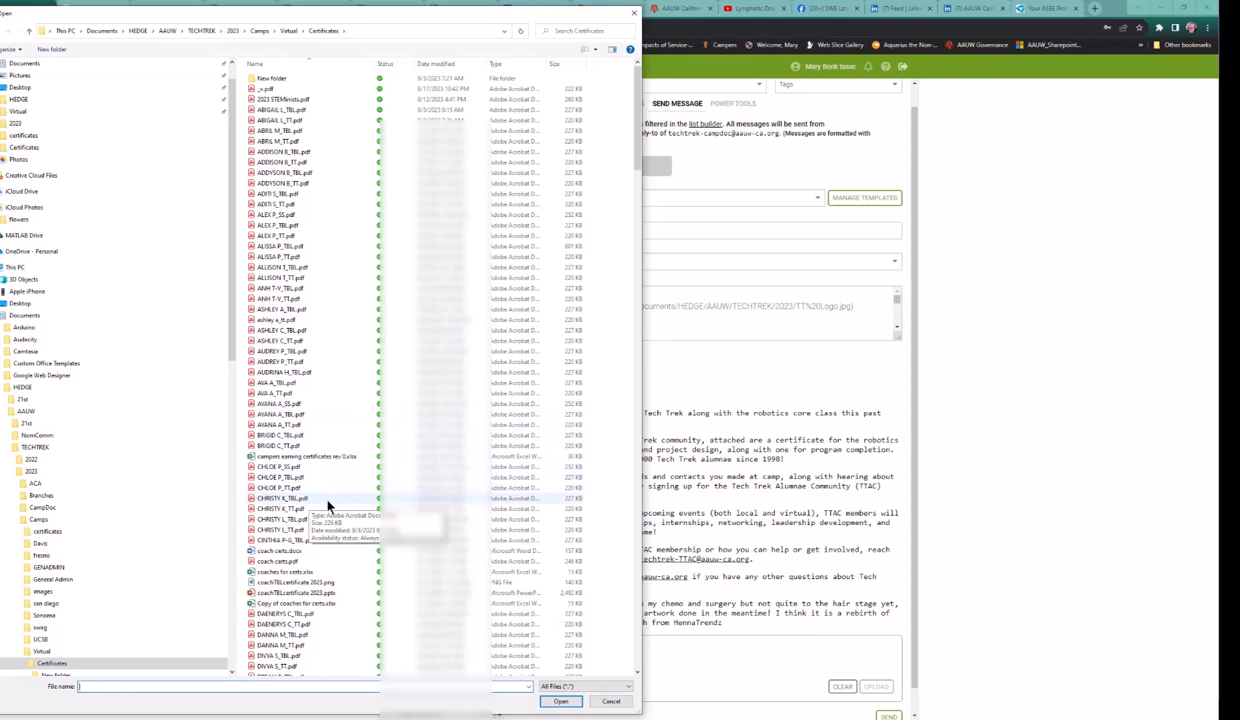
scroll(336, 496, down, 5)
scroll(336, 494, down, 18)
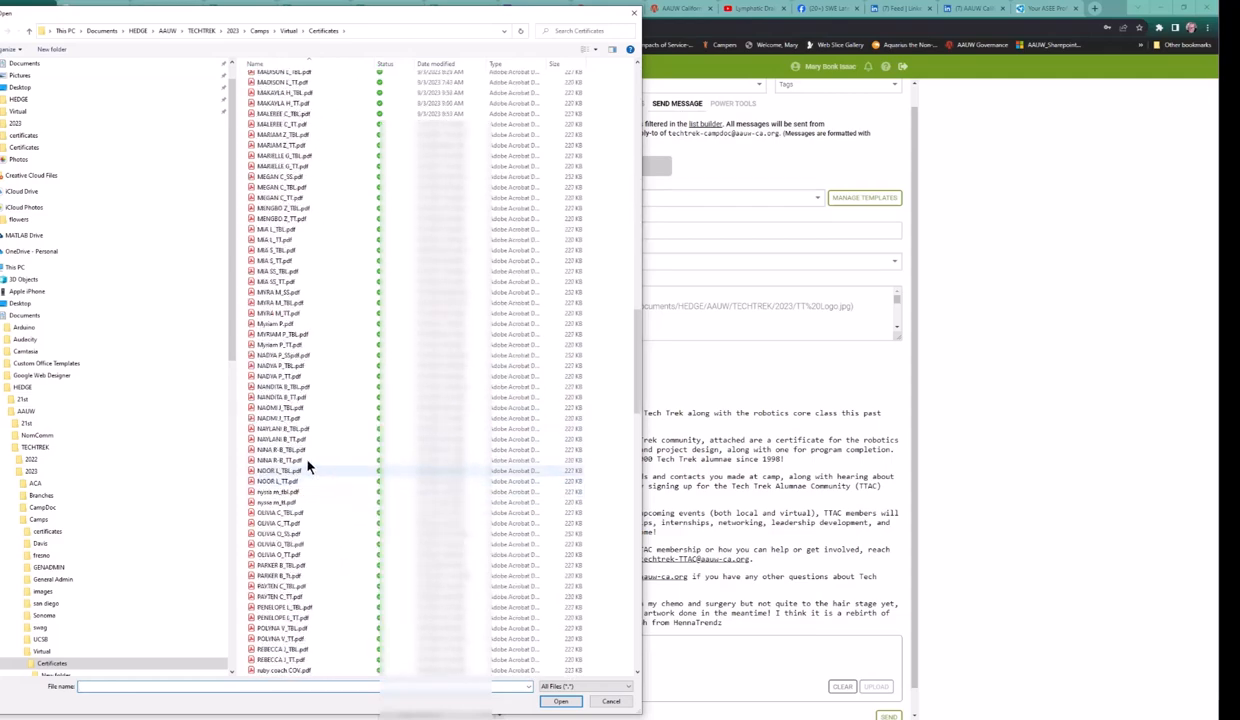
click(306, 462)
click(561, 701)
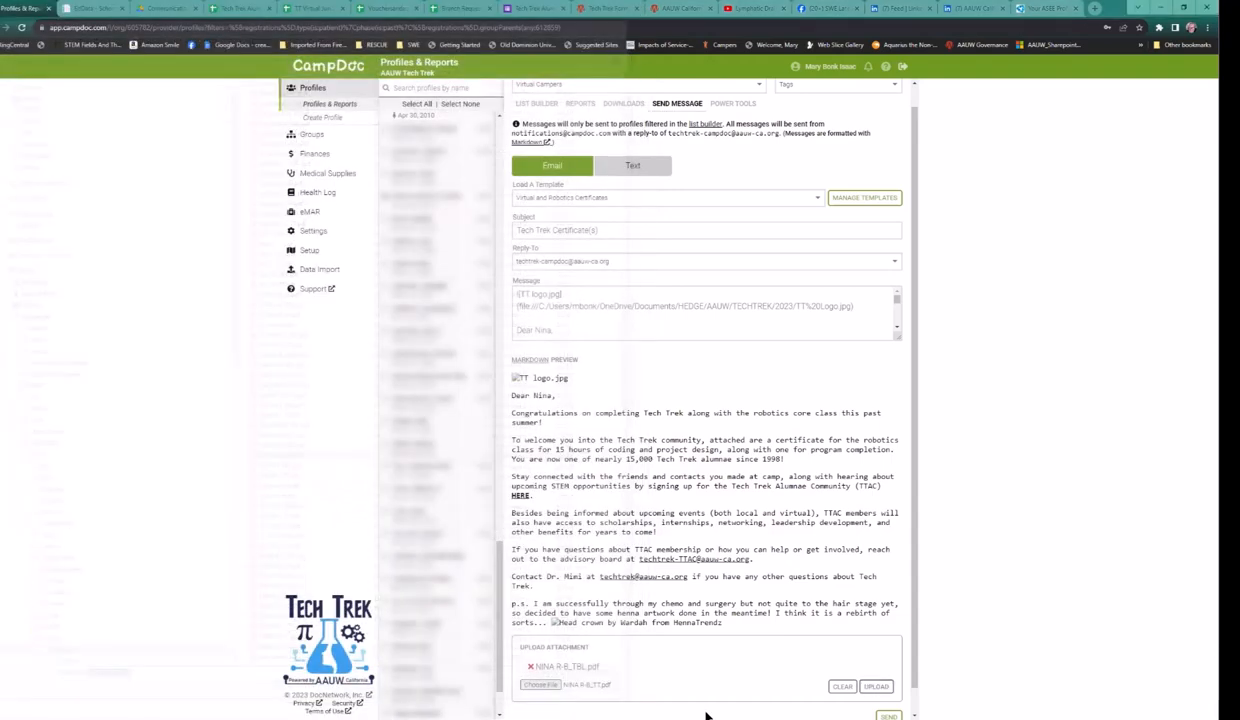
click(877, 688)
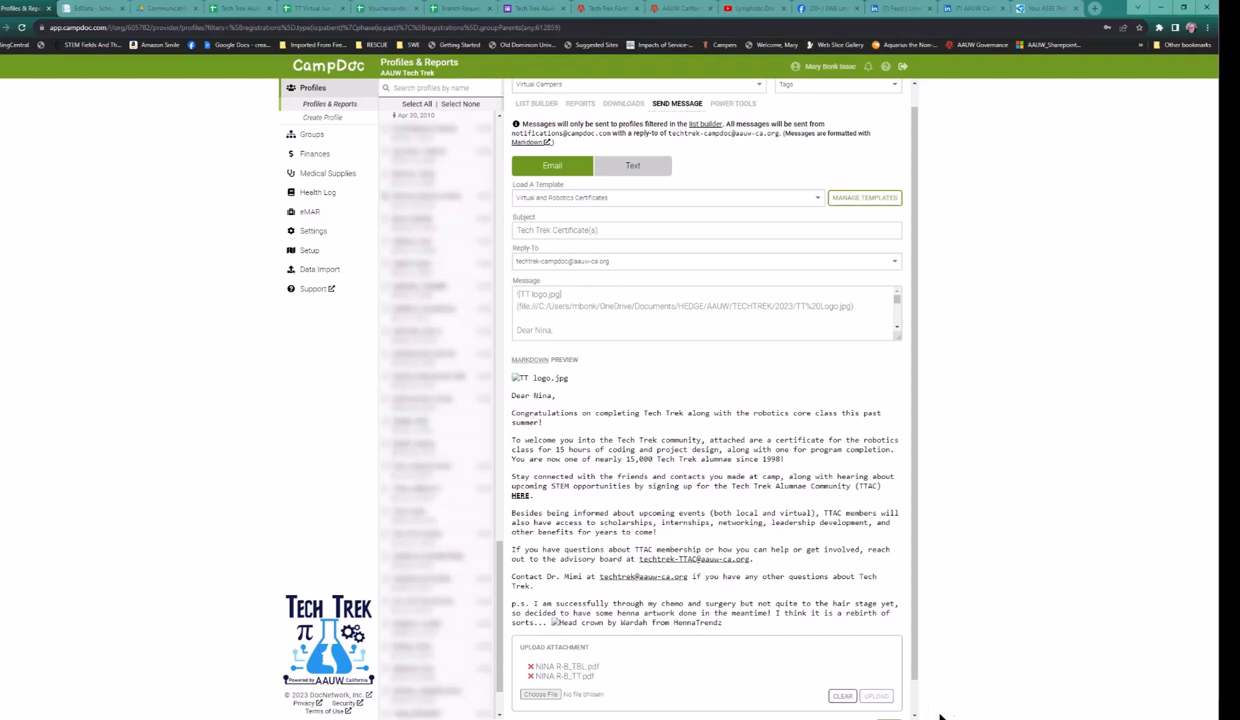
- Send the certificate email to the one selected profile and confirm the sending
scroll(916, 712, down, 1)
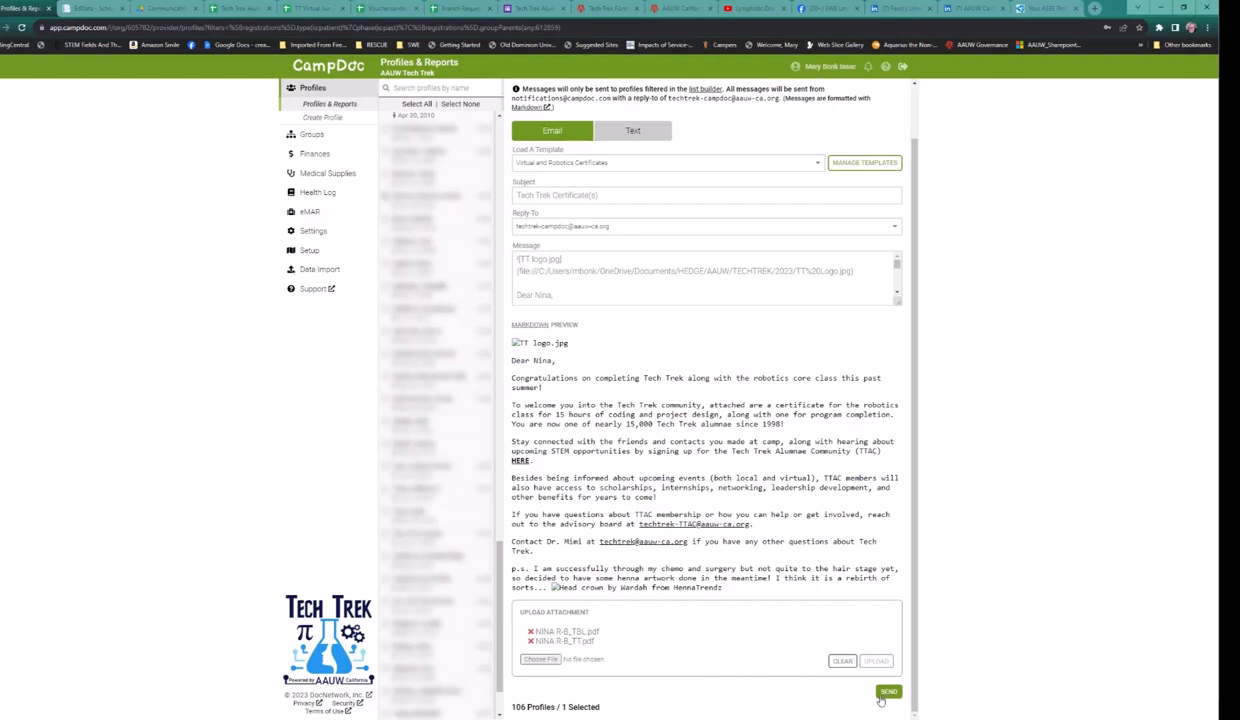
click(887, 693)
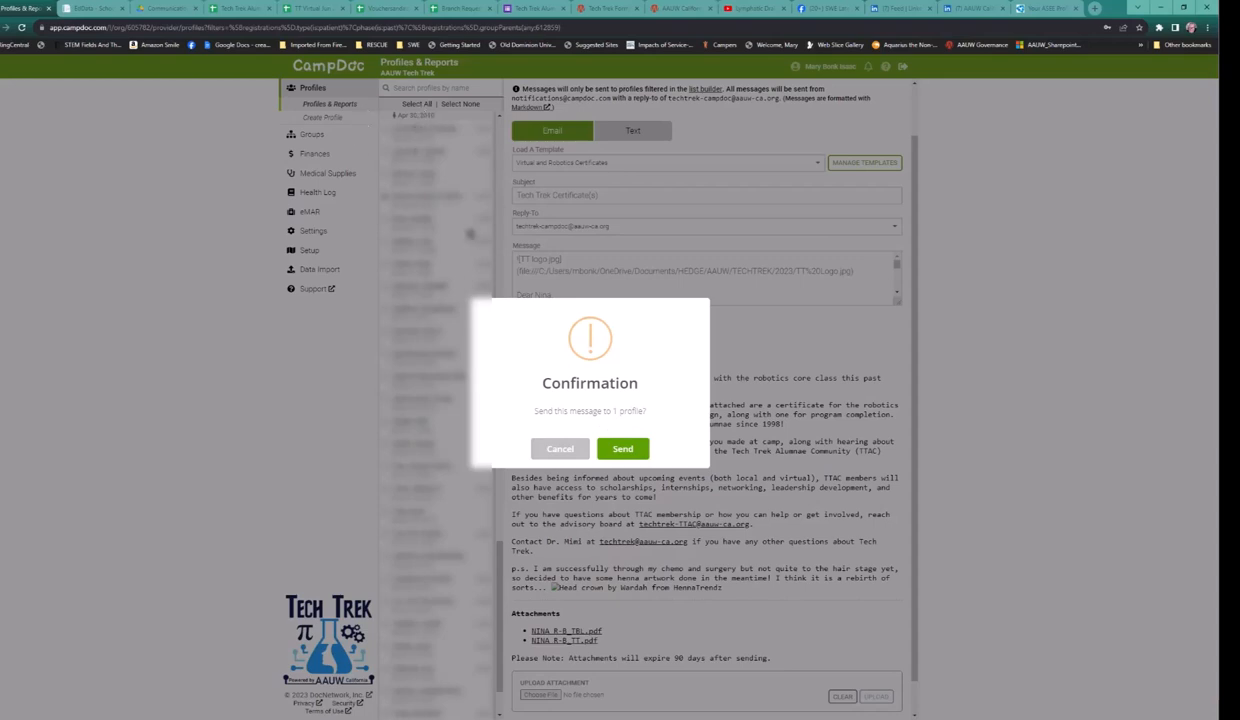
click(621, 452)
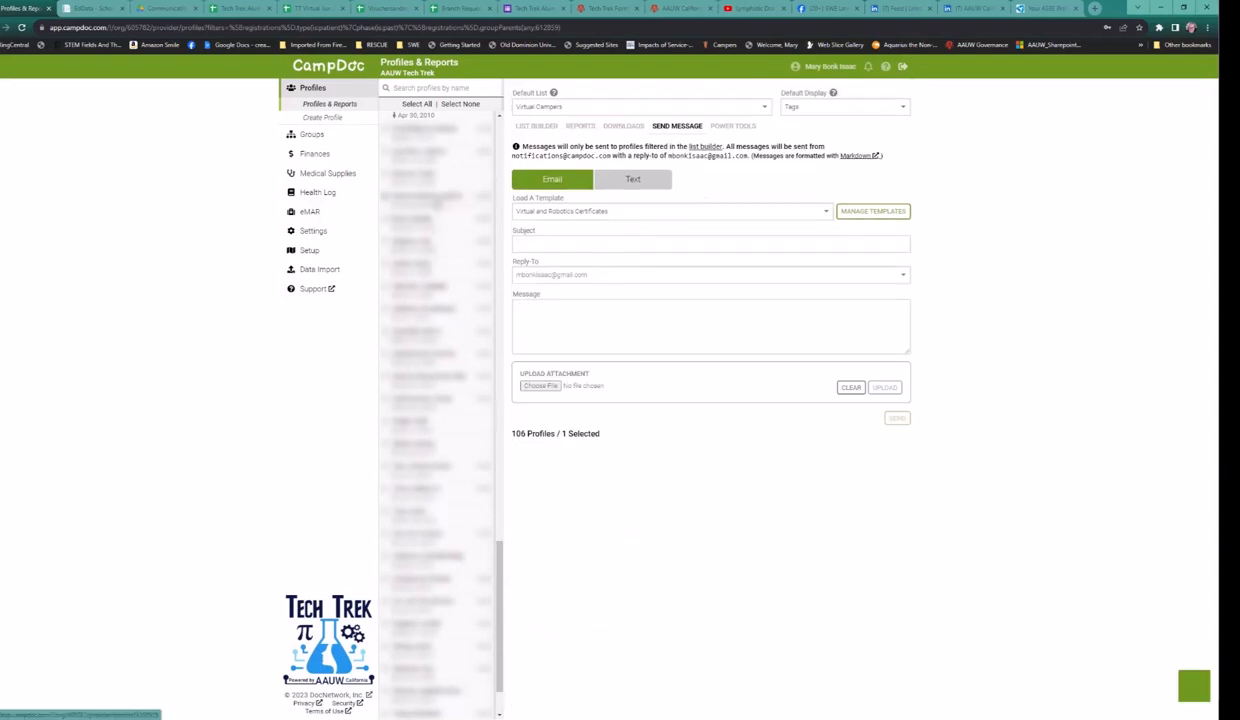
- Open the newest Tech Trek certificate message in the camper's profile notifications to check its text and attachments
click(437, 203)
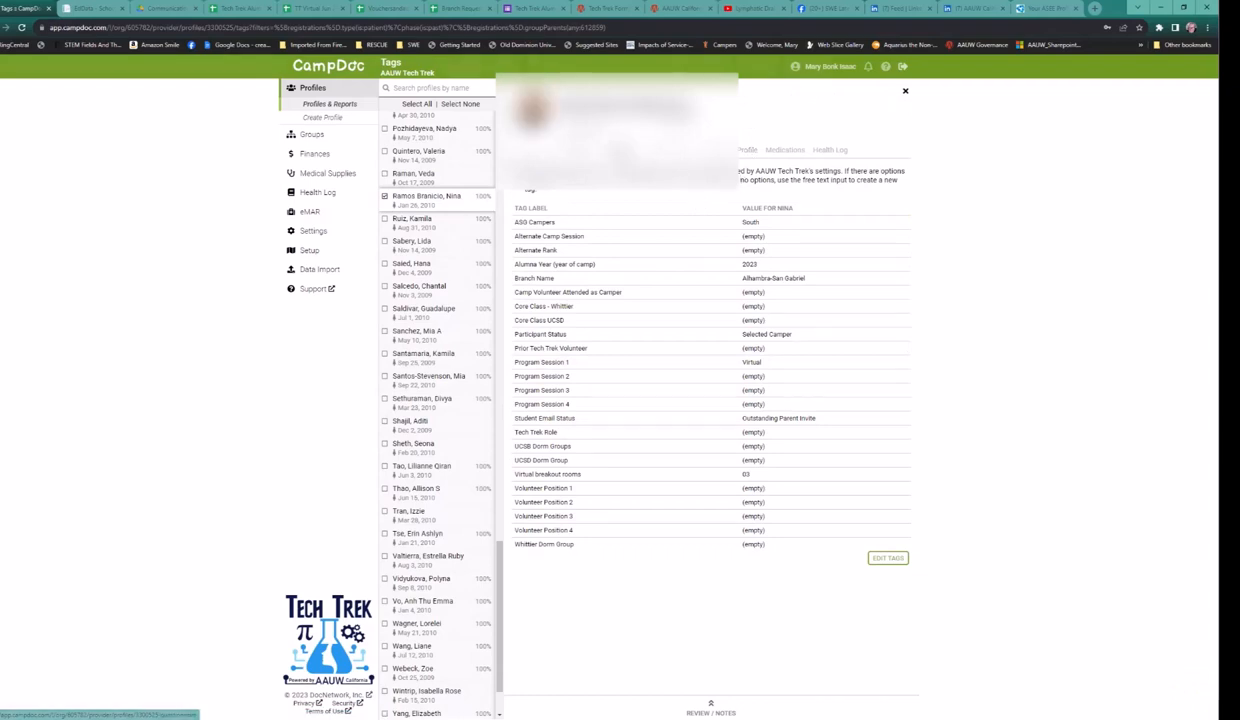
click(676, 152)
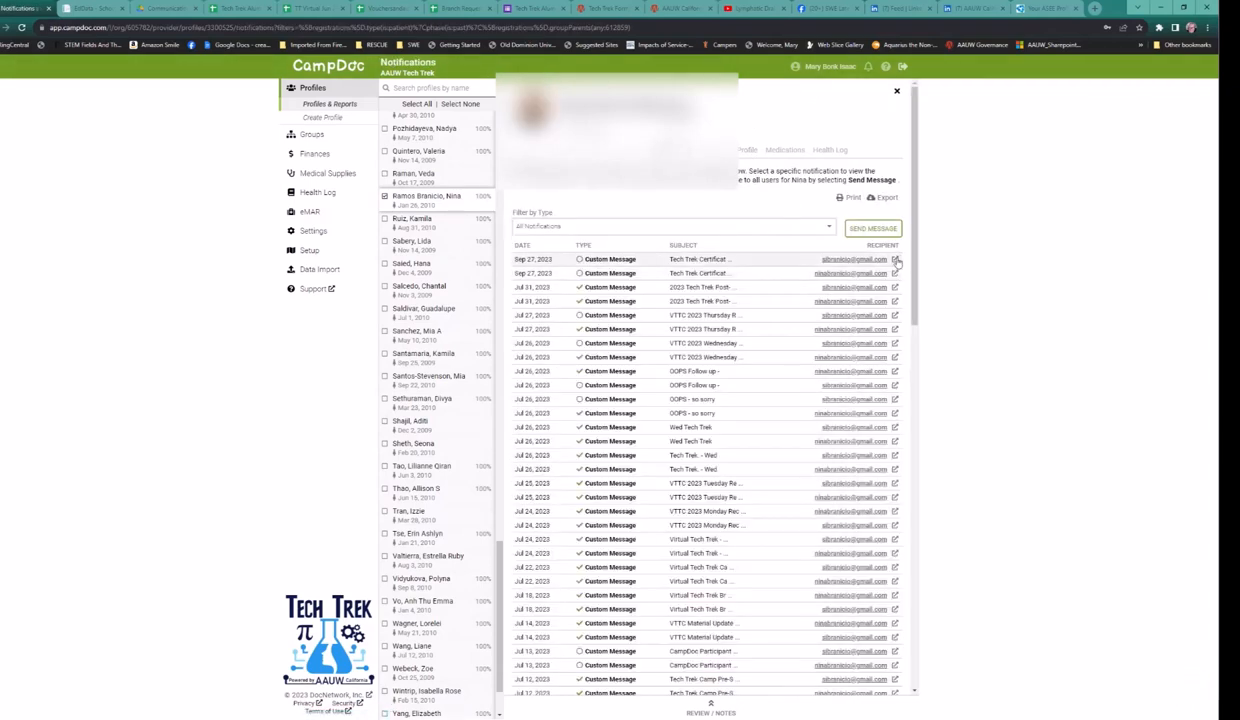
click(895, 260)
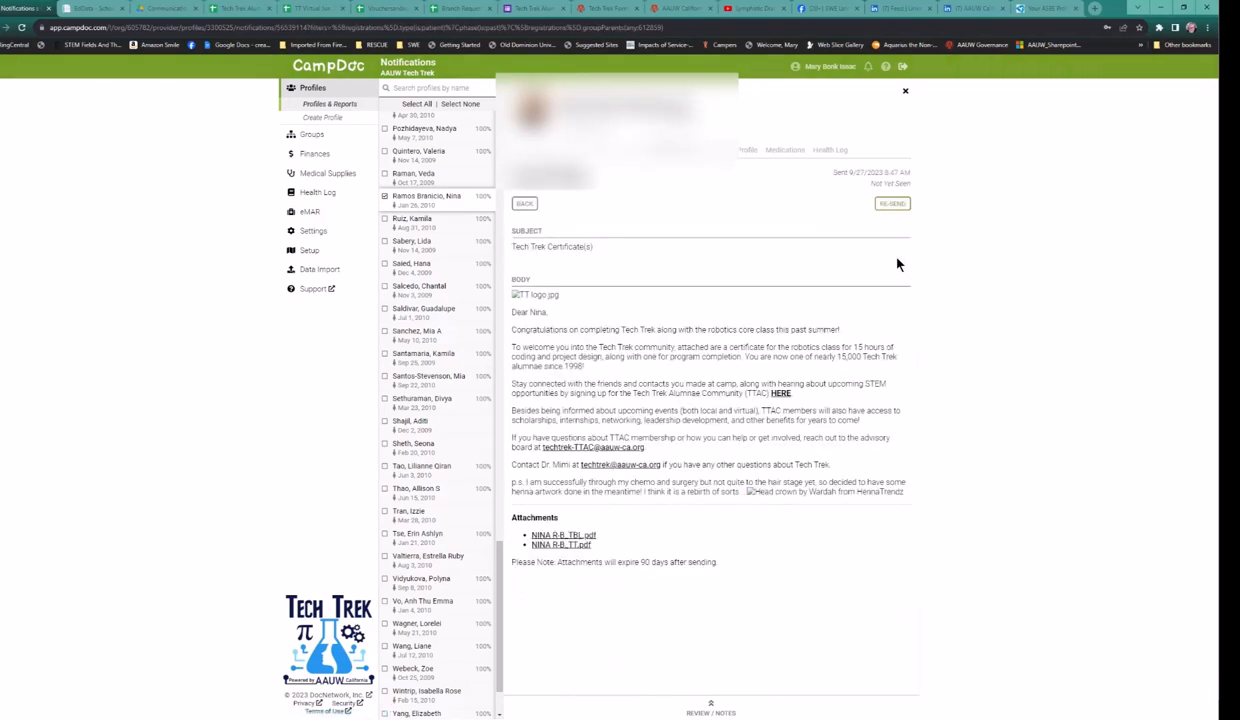